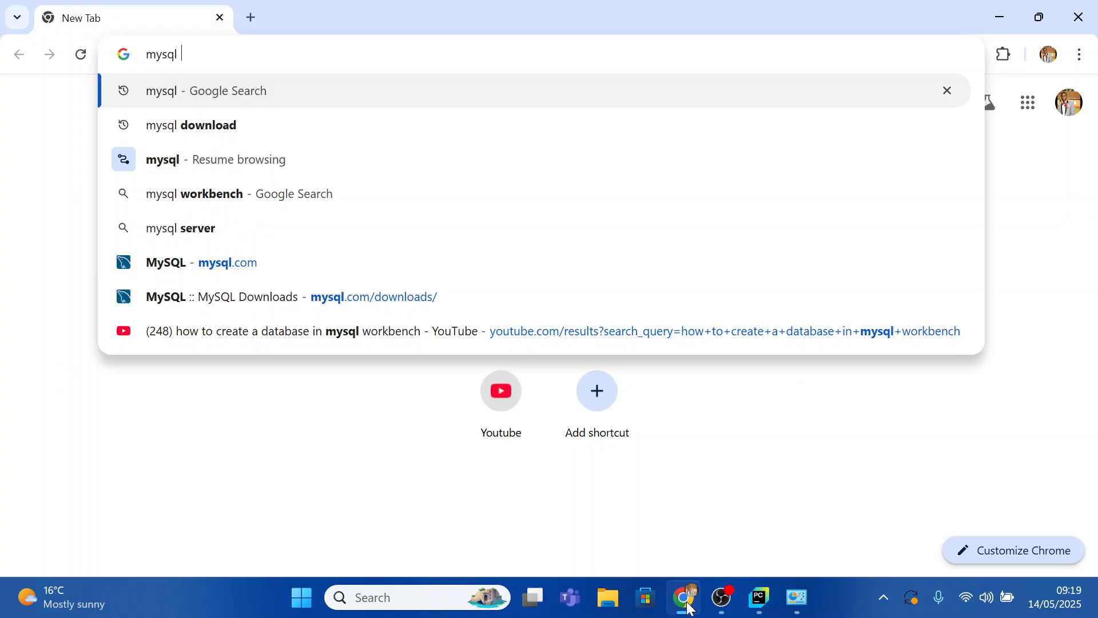
# Search the web for mysql and open the downloads page of the official MySQL site.
pyautogui.press('Return')
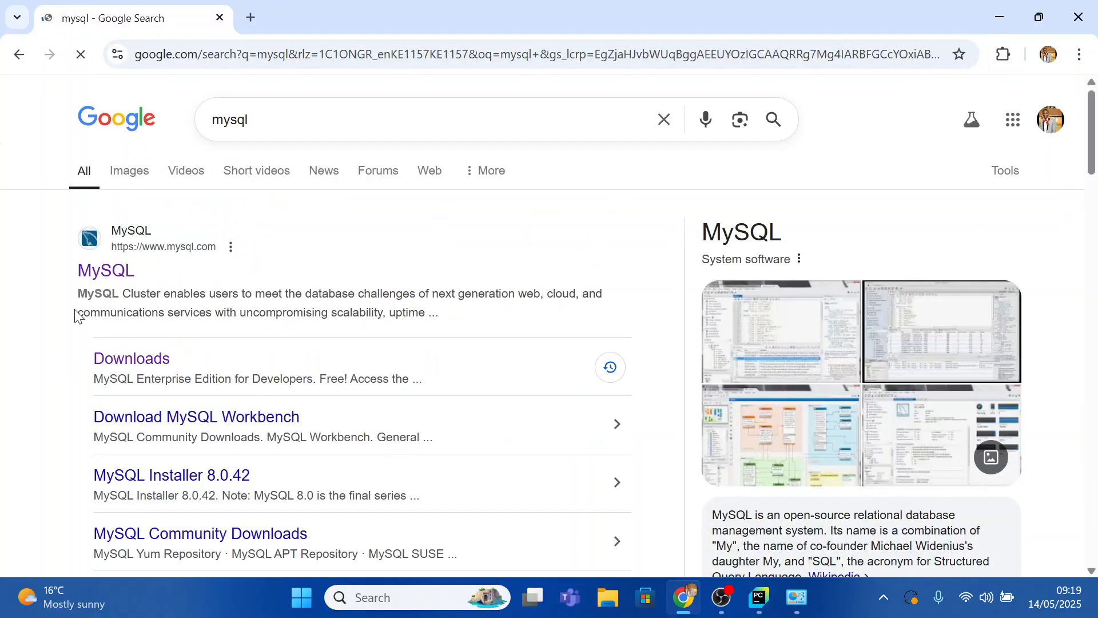
pyautogui.click(179, 250)
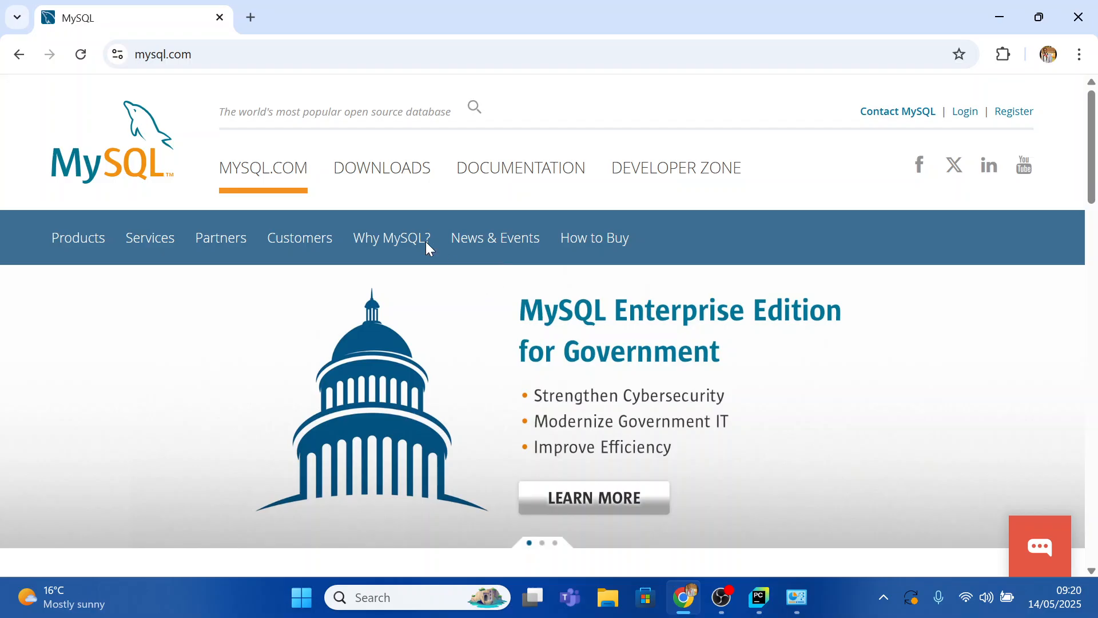
pyautogui.click(387, 175)
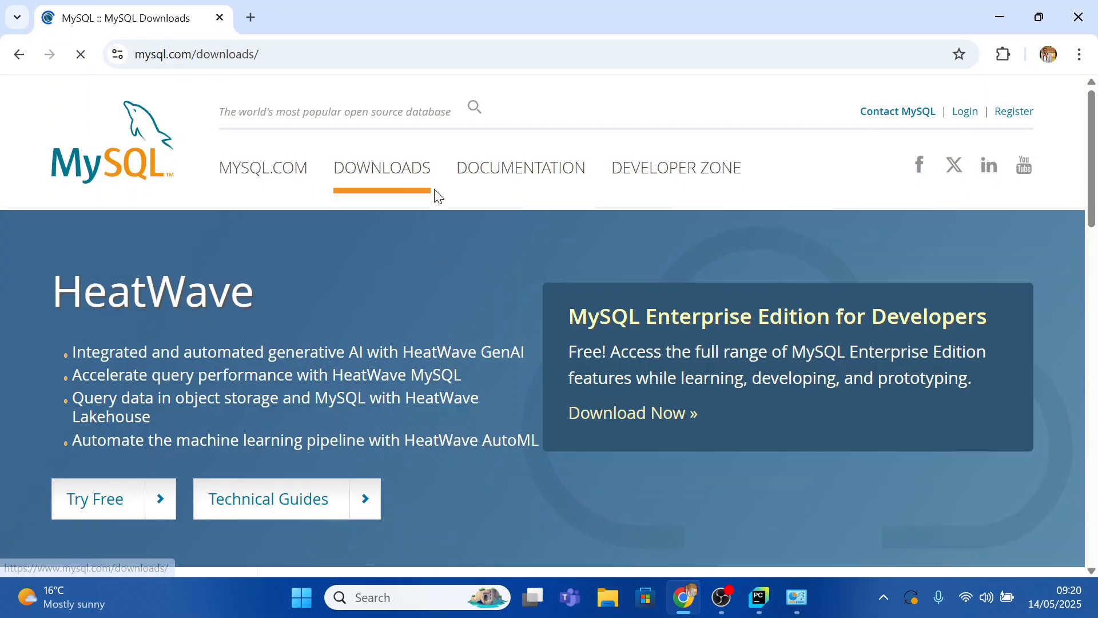
# Go to the MySQL Community (GPL) Downloads and open the MySQL Installer for Windows page.
pyautogui.scroll(-5, 437, 196)
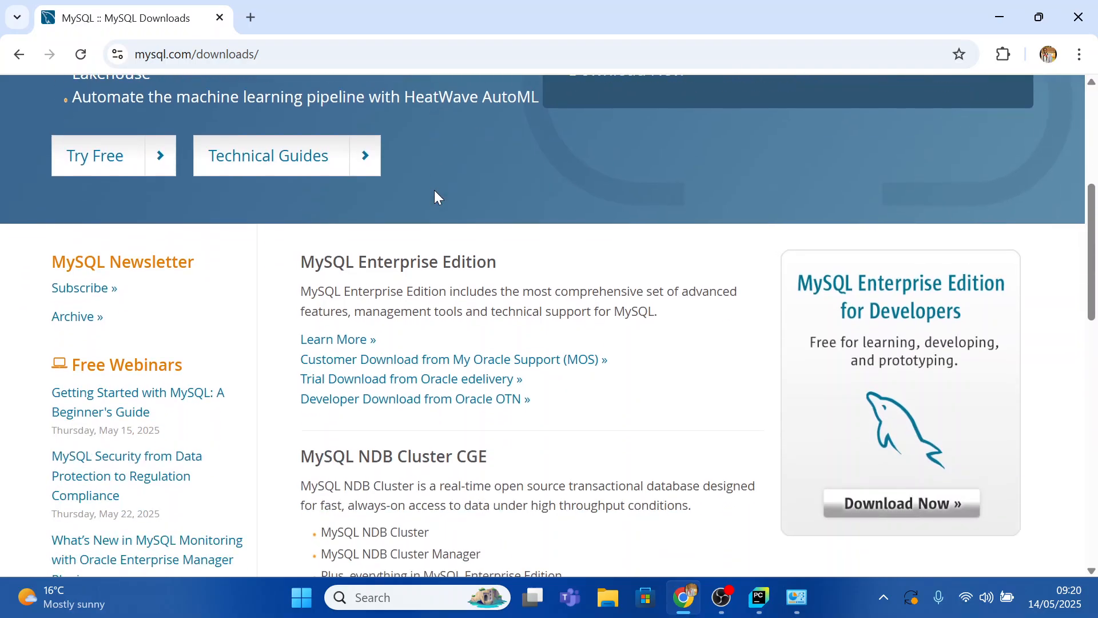
pyautogui.scroll(-4, 437, 195)
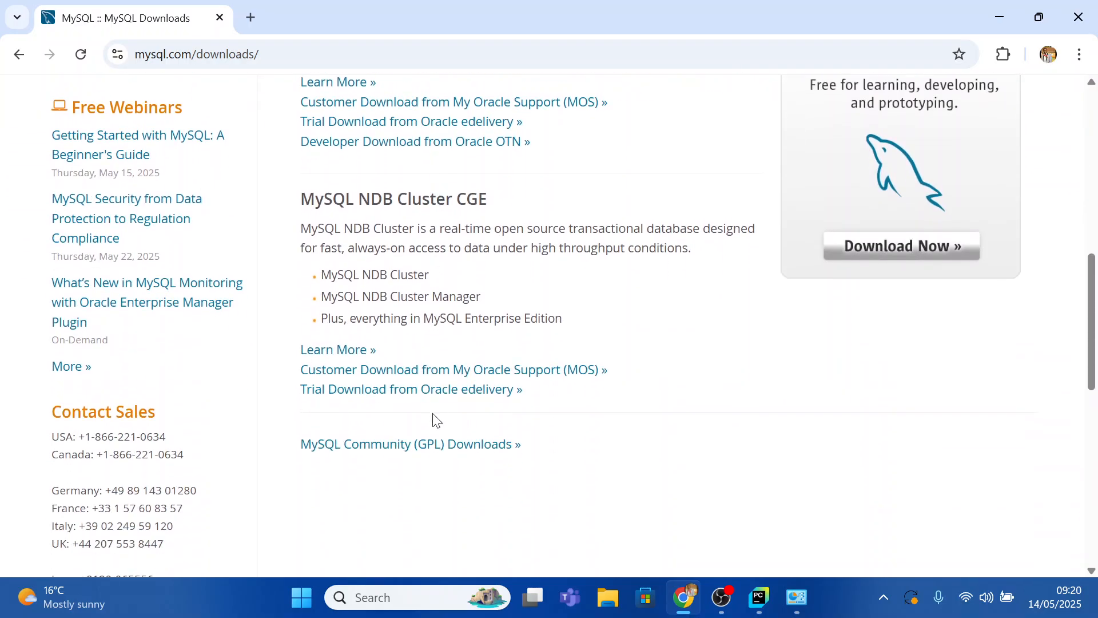
pyautogui.click(424, 452)
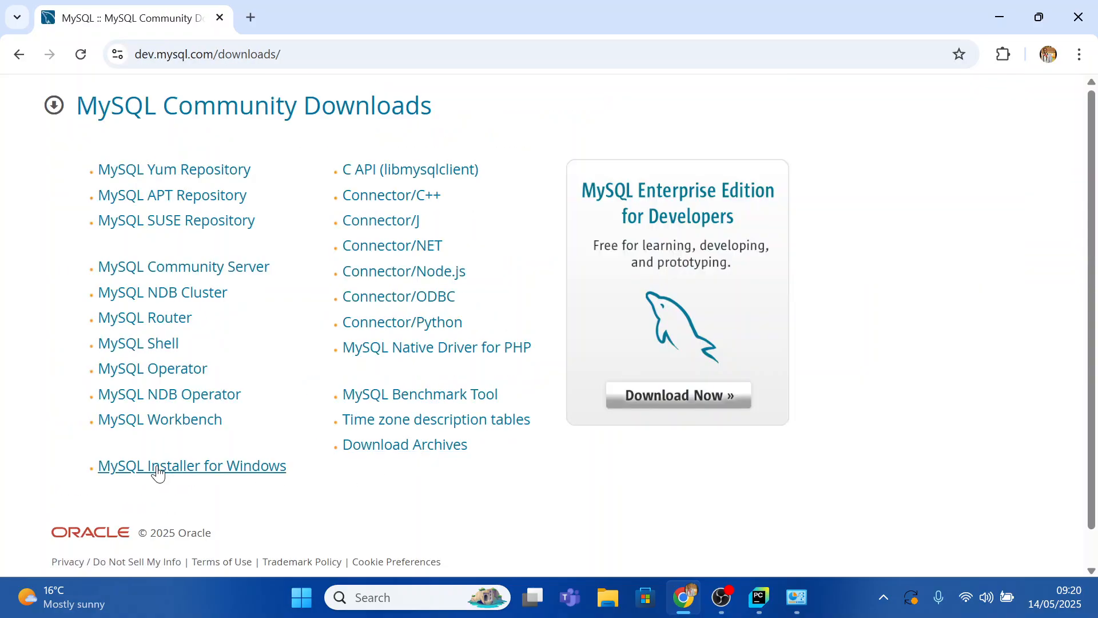
pyautogui.click(214, 472)
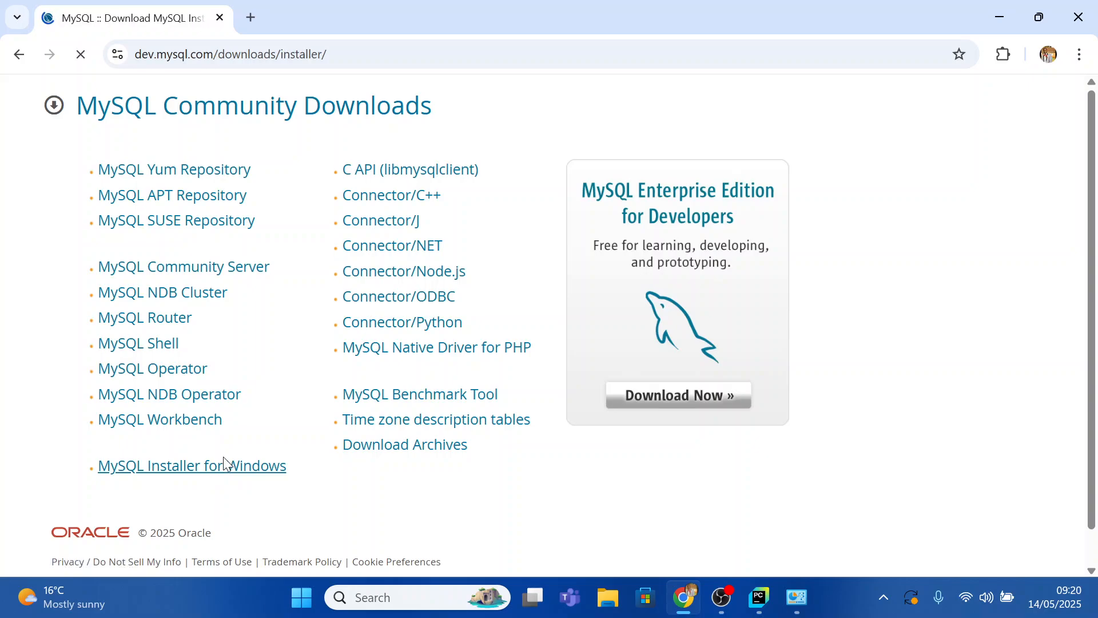
# Download the 353.7M Windows (x86, 32-bit) MSI Installer, version 8.0.42, without logging in or signing up.
pyautogui.scroll(-3, 298, 442)
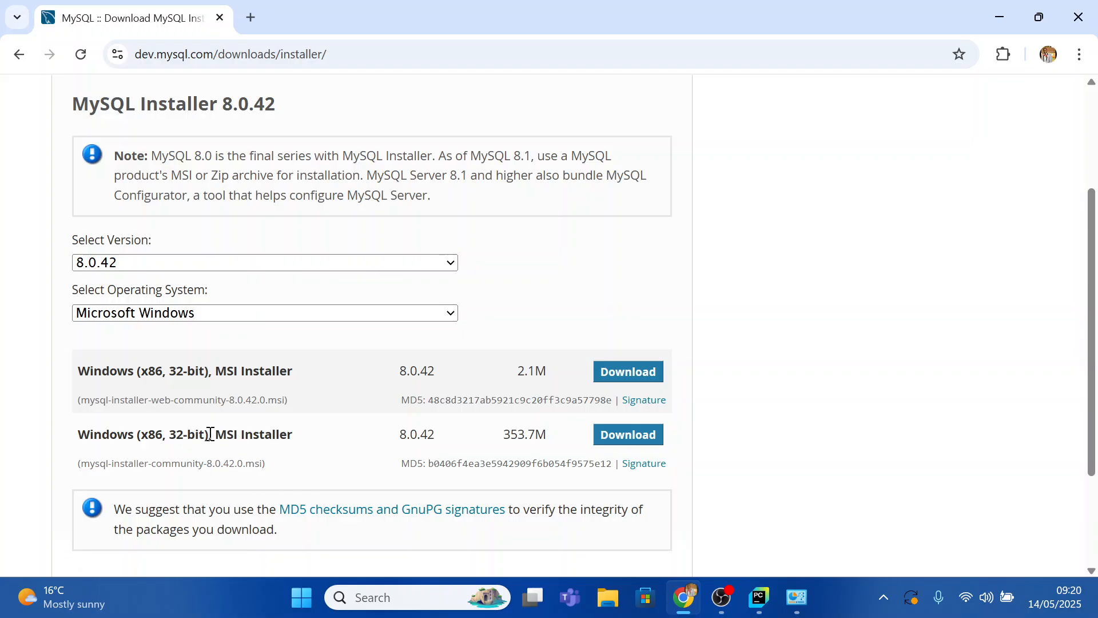
pyautogui.click(623, 438)
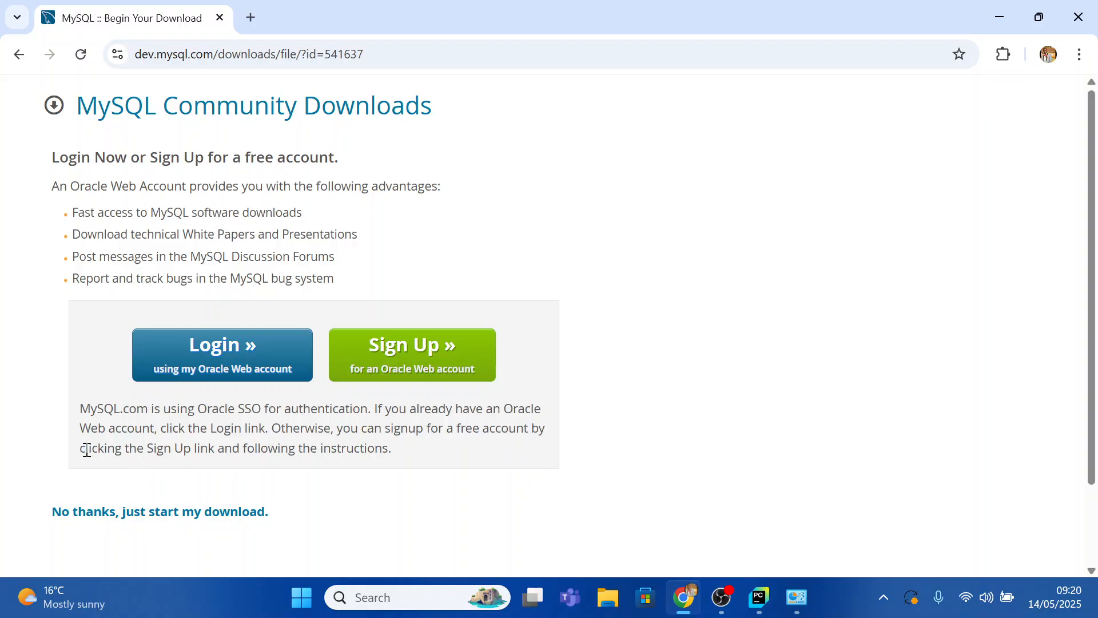
pyautogui.click(189, 514)
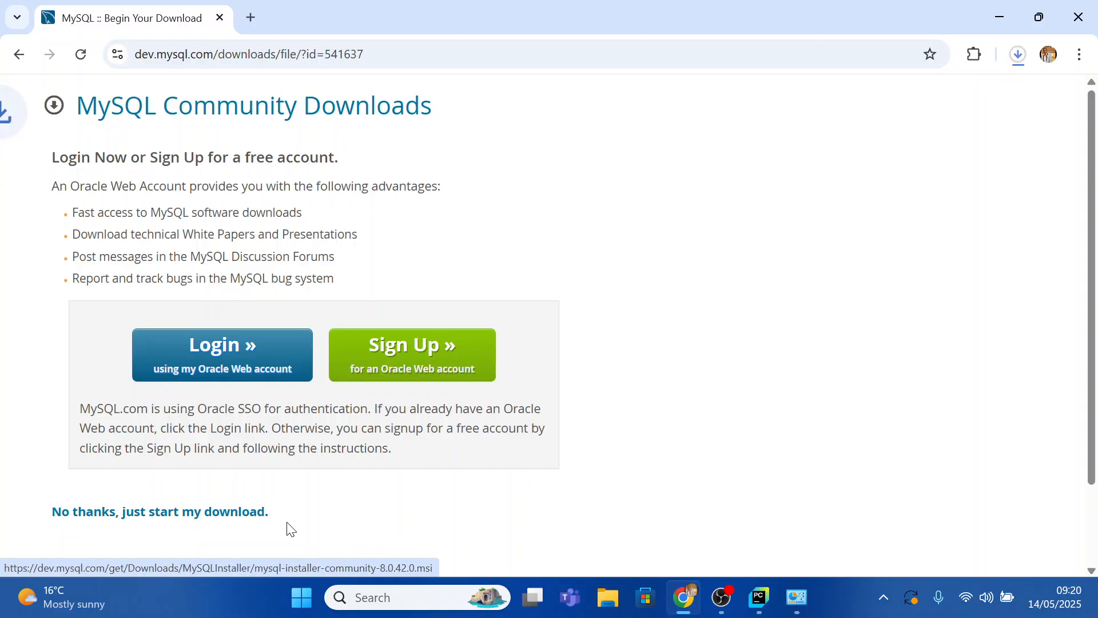
# Run the downloaded mysql-installer-community-8.0.42.0 file and allow the installer and its launcher to make changes to the device.
pyautogui.click(1013, 55)
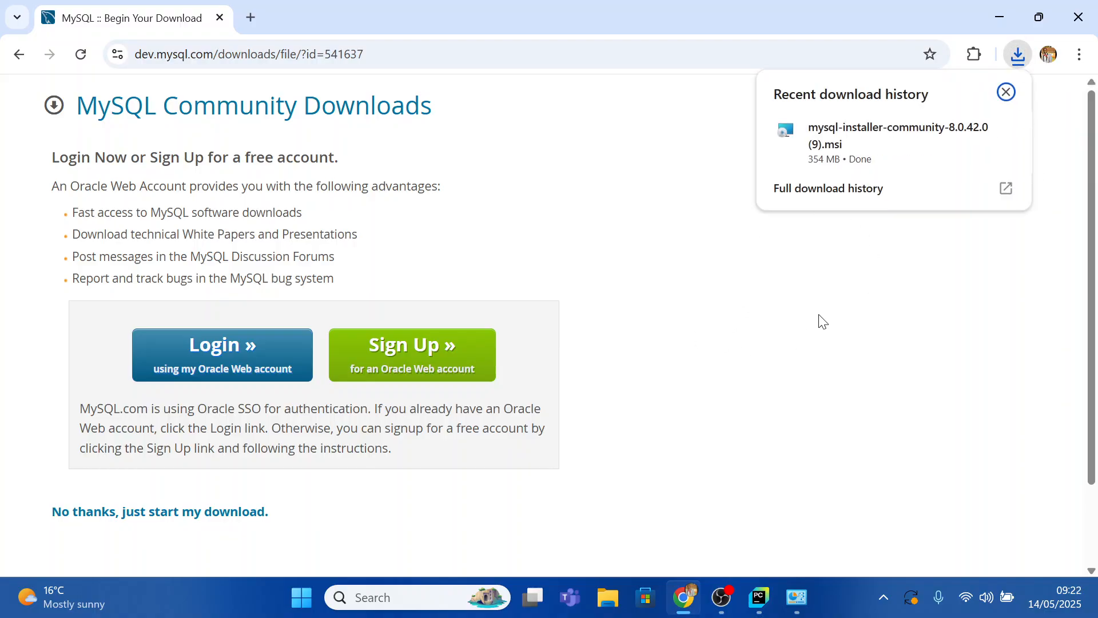
pyautogui.rightClick(845, 129)
pyautogui.click(875, 143)
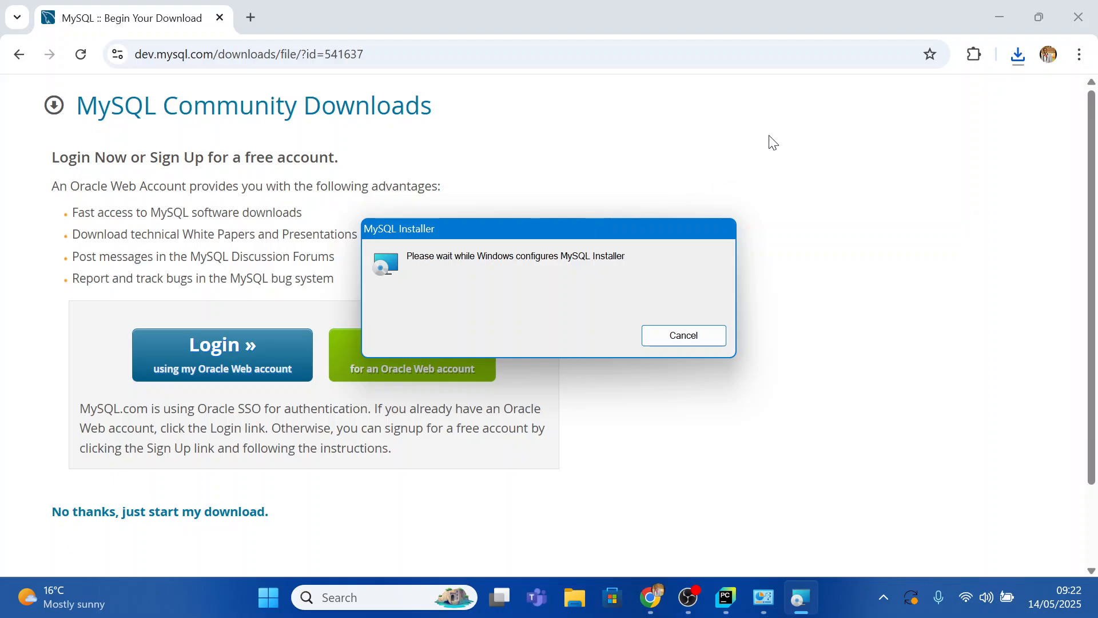
pyautogui.click(1015, 9)
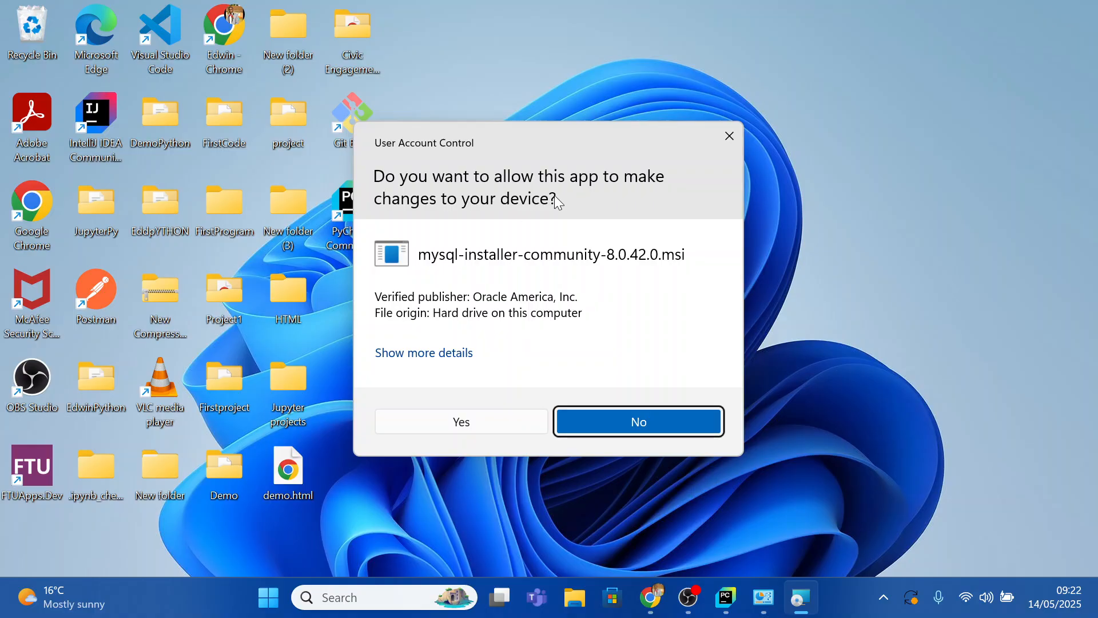
pyautogui.click(463, 420)
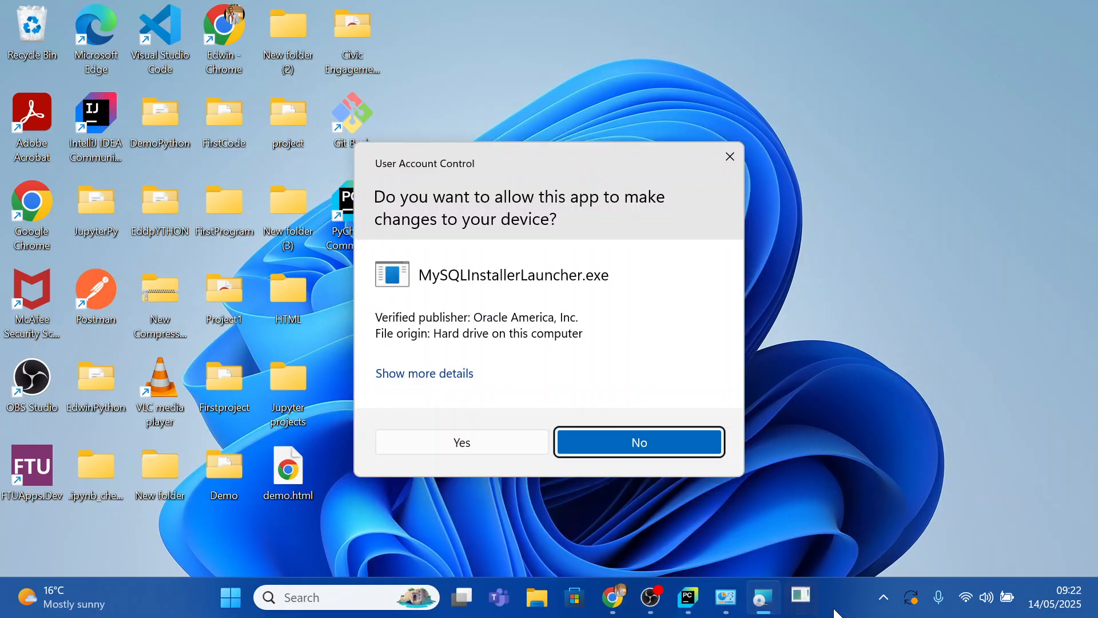
pyautogui.click(479, 438)
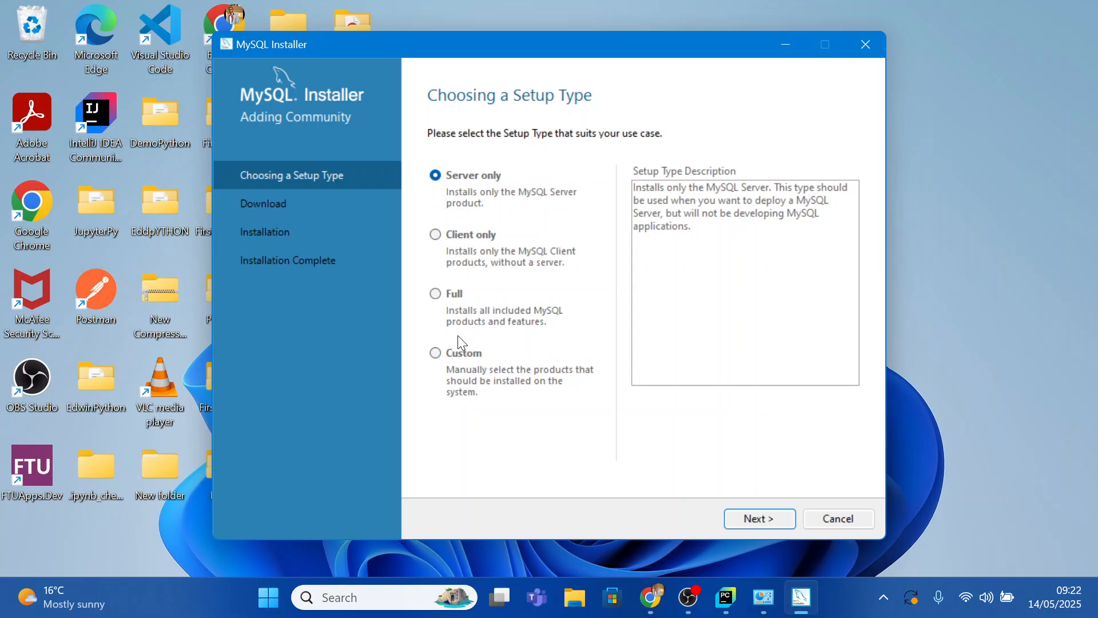
# Choose the Custom setup type and add MySQL Server 8.0.42 - X64 to the products to be installed.
pyautogui.click(435, 353)
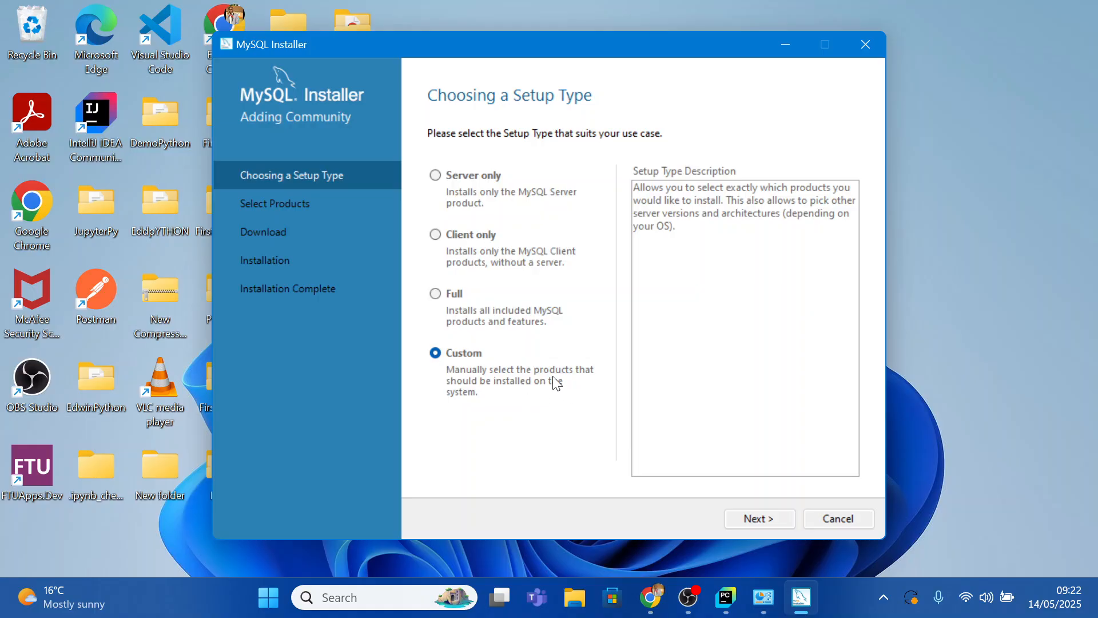
pyautogui.click(756, 520)
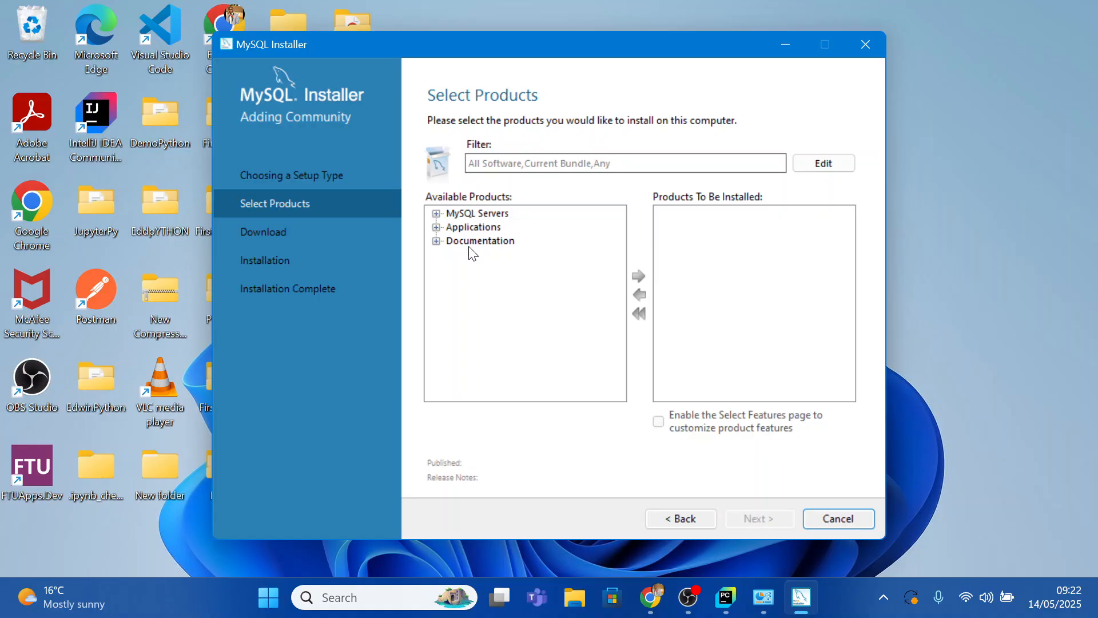
pyautogui.click(436, 213)
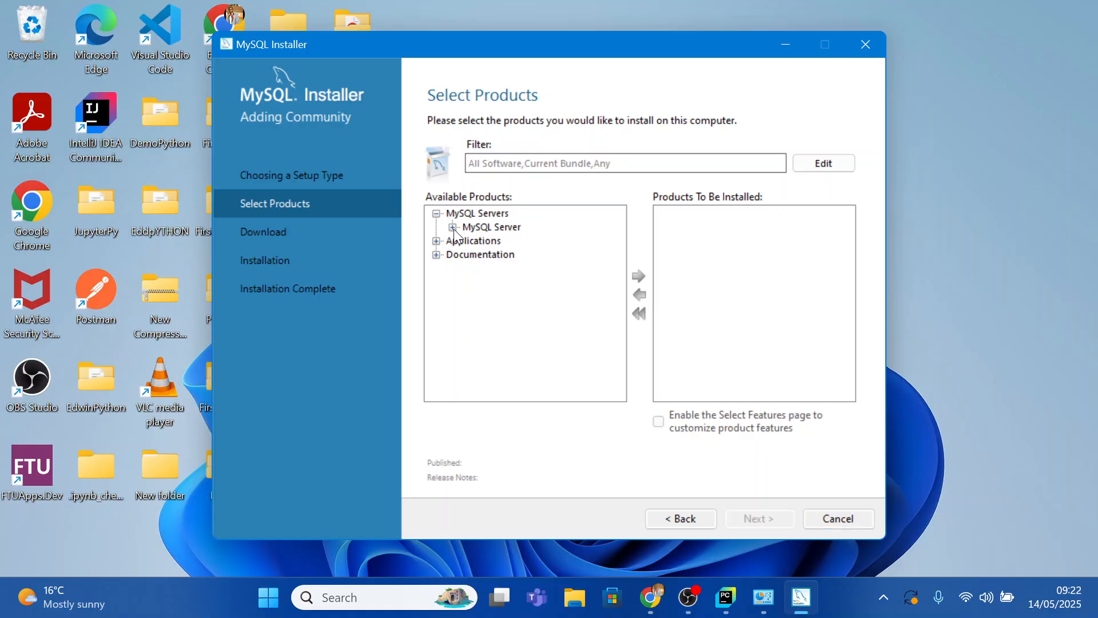
pyautogui.click(453, 228)
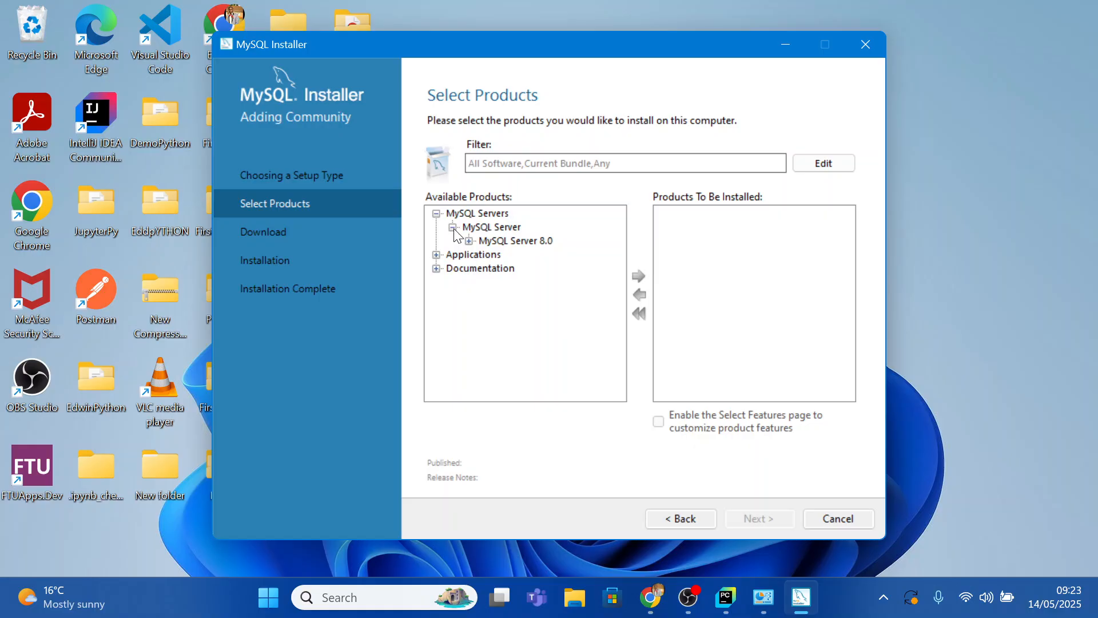
pyautogui.click(470, 241)
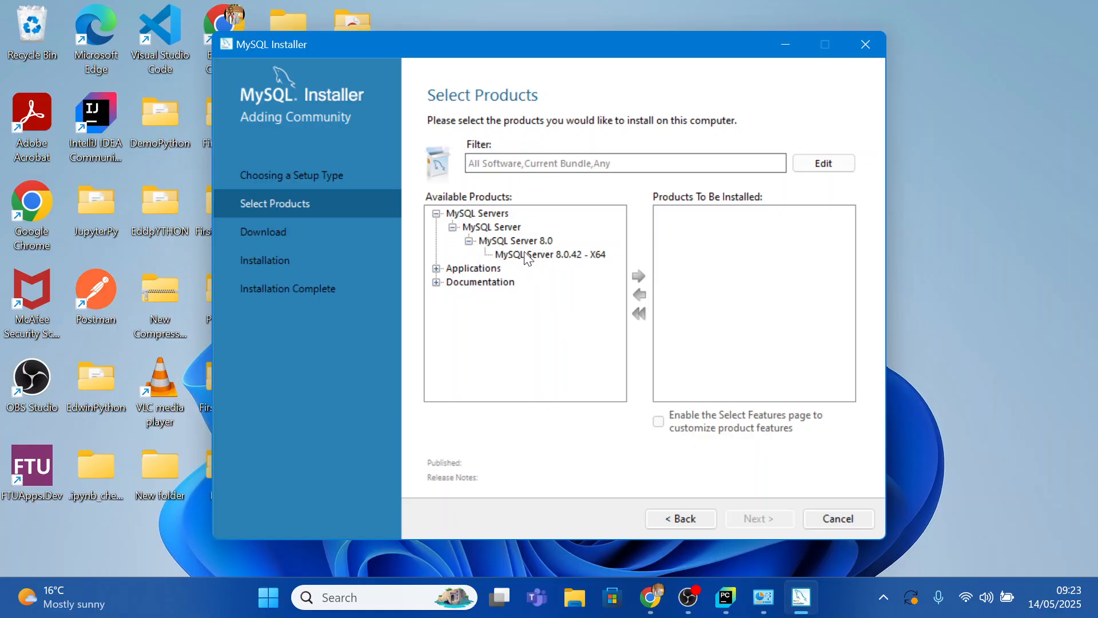
pyautogui.click(568, 255)
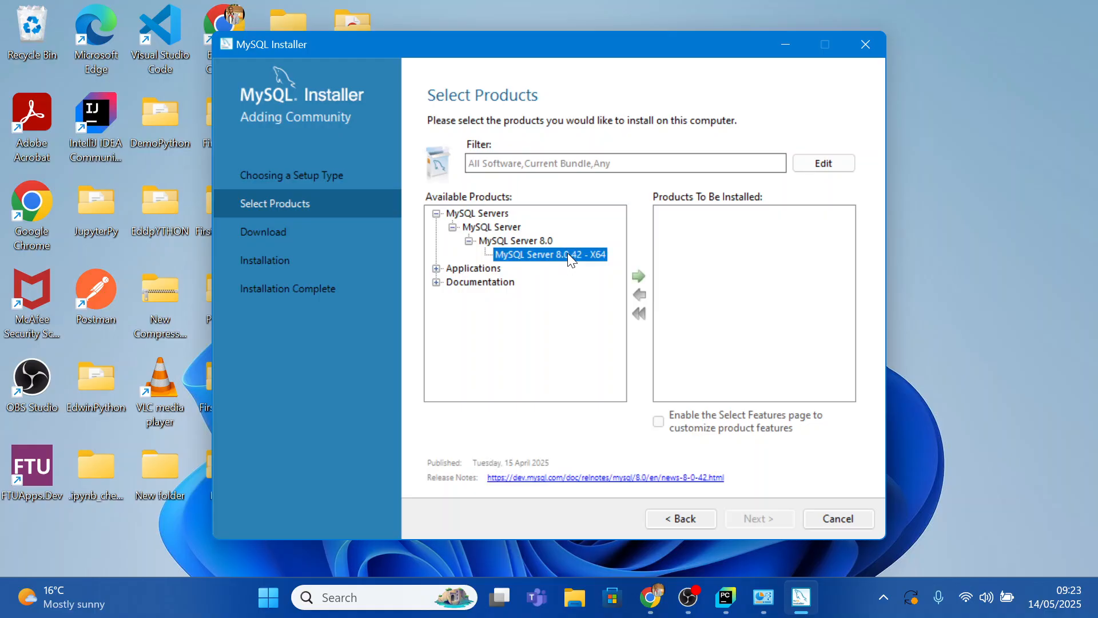
pyautogui.click(639, 274)
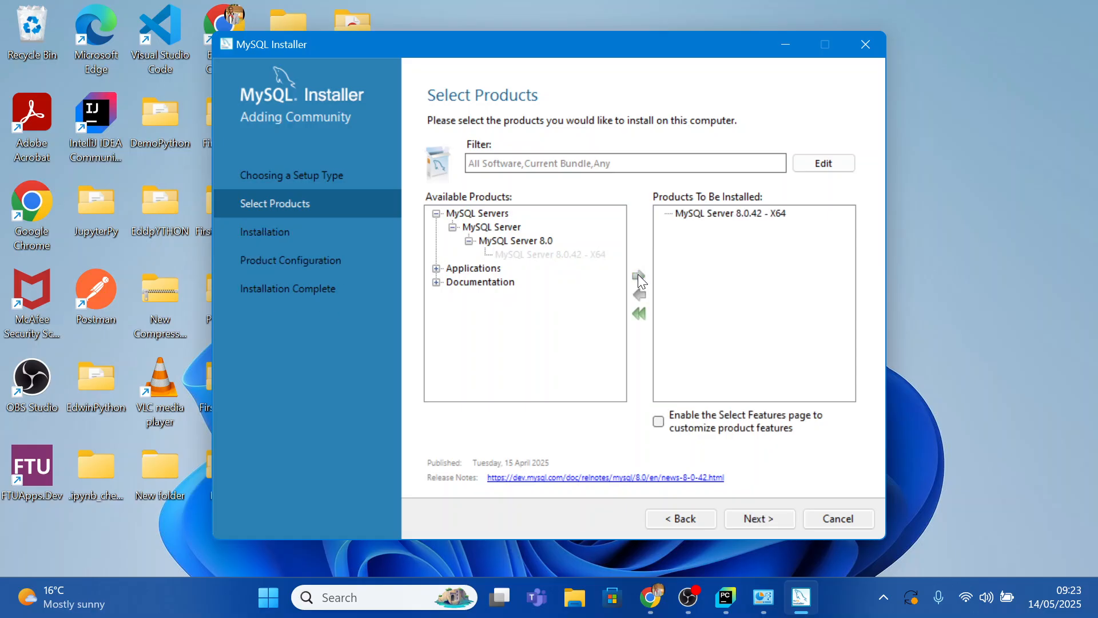
pyautogui.click(843, 592)
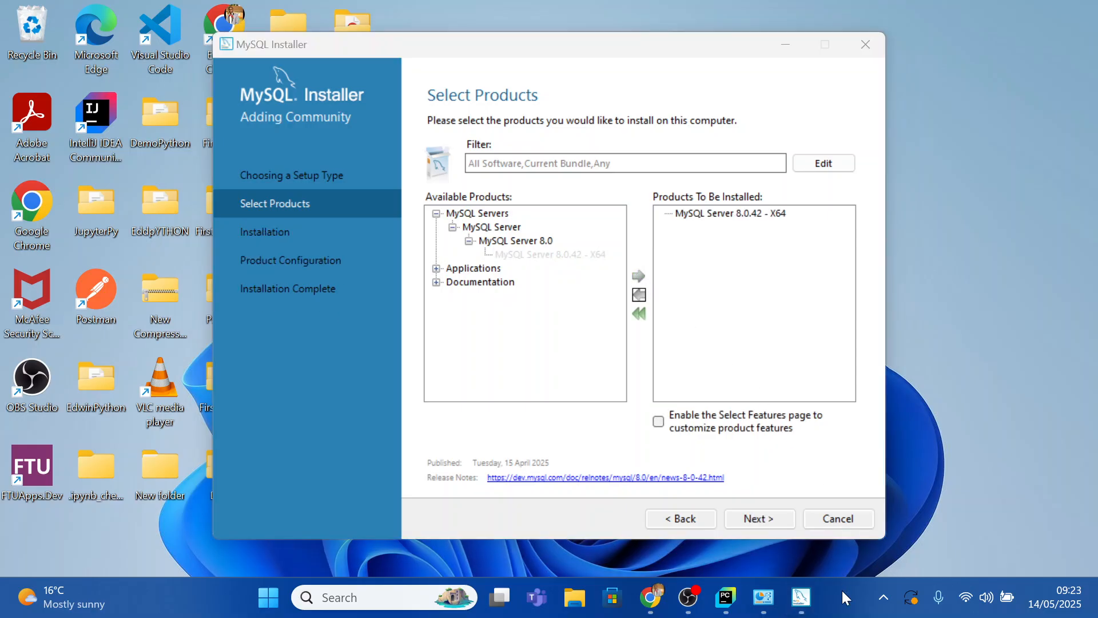
# Add MySQL Workbench 8.0.42 - X64 from the Applications category to the products to be installed.
pyautogui.click(435, 268)
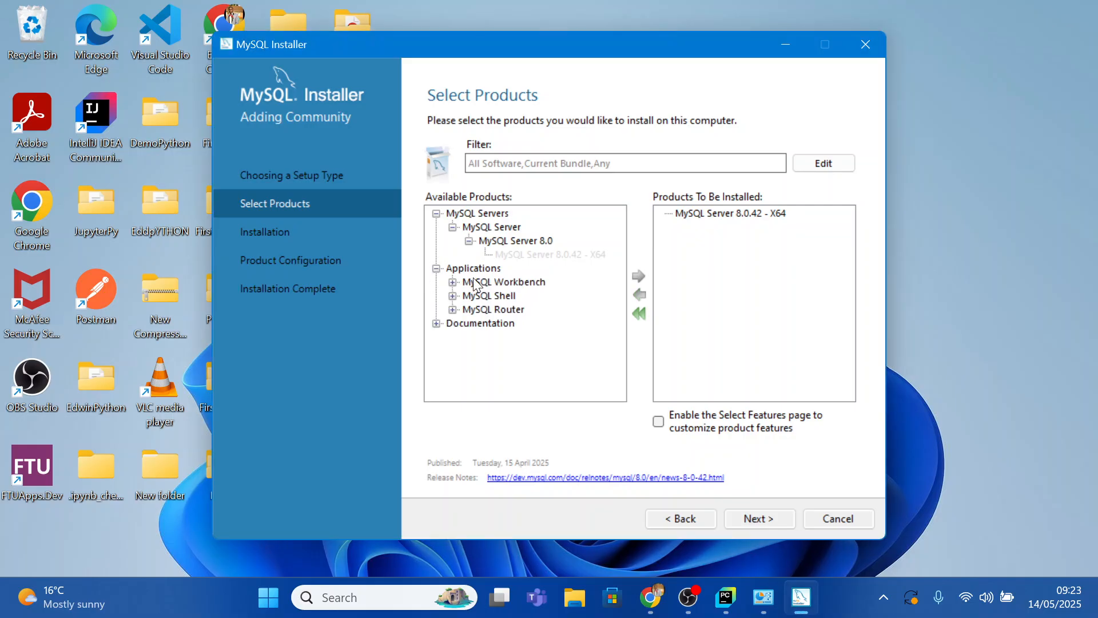
pyautogui.click(453, 283)
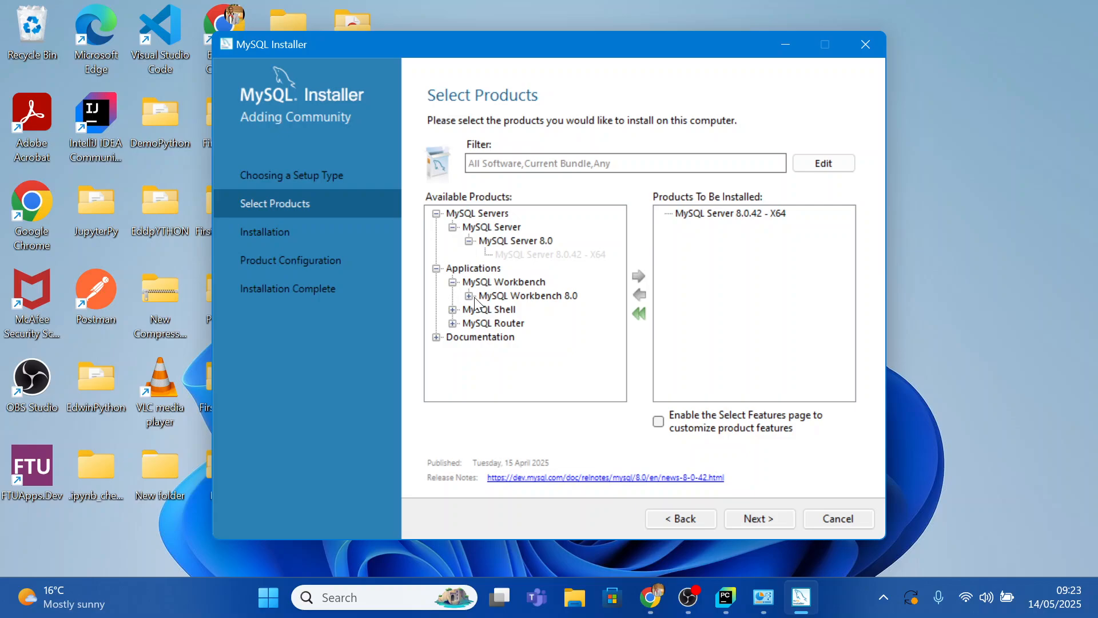
pyautogui.click(469, 296)
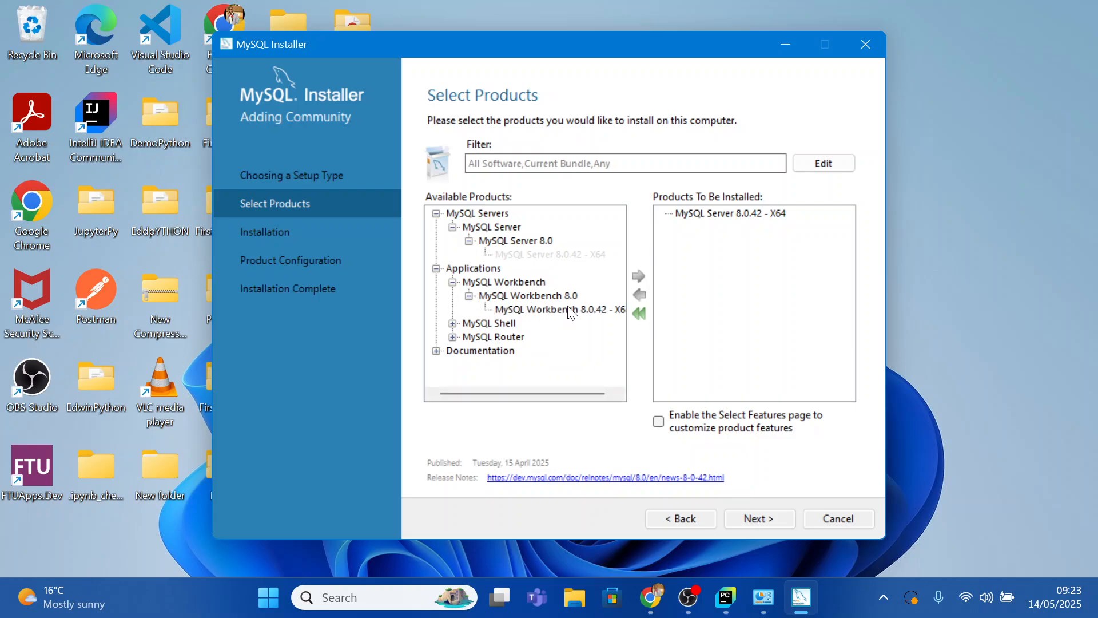
pyautogui.click(594, 309)
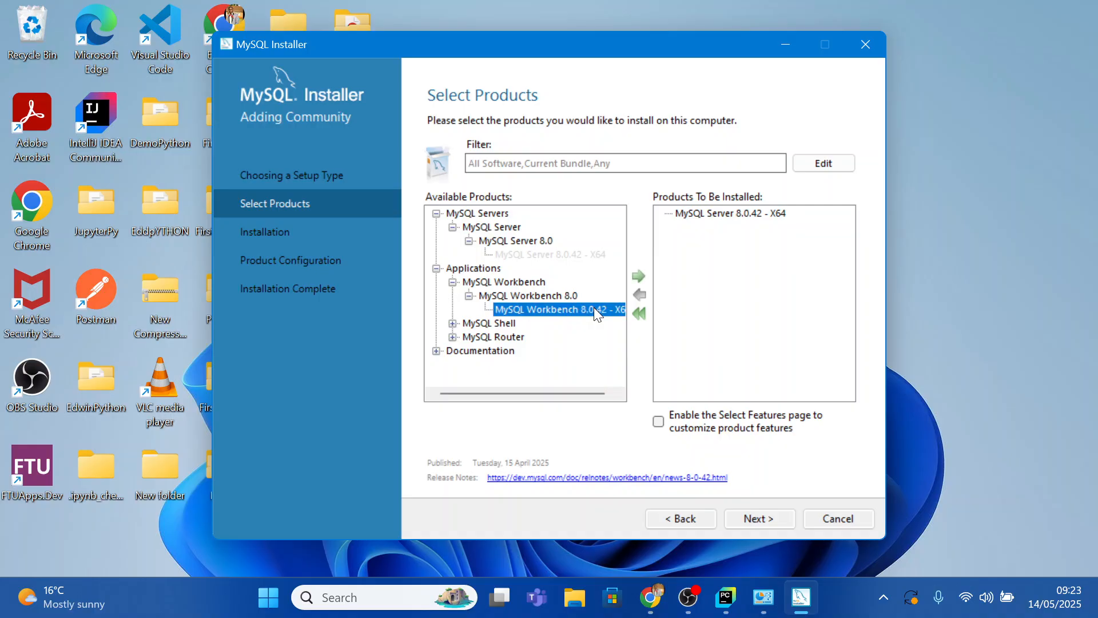
pyautogui.click(637, 275)
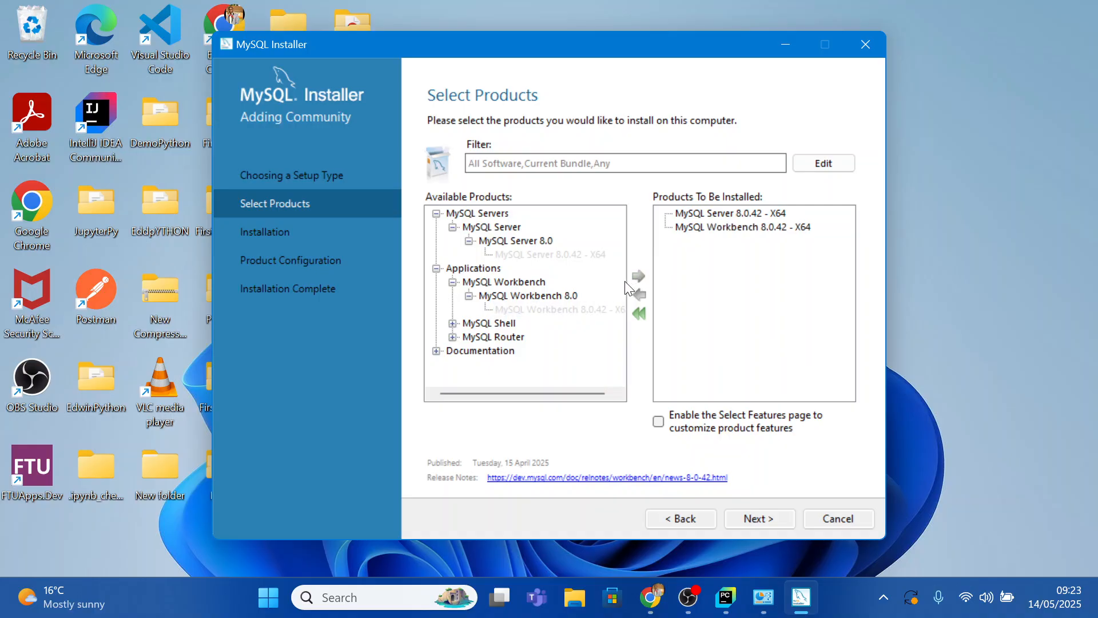
# Add MySQL Shell 8.0.42 - X64 from the Applications category to the products to be installed.
pyautogui.click(453, 323)
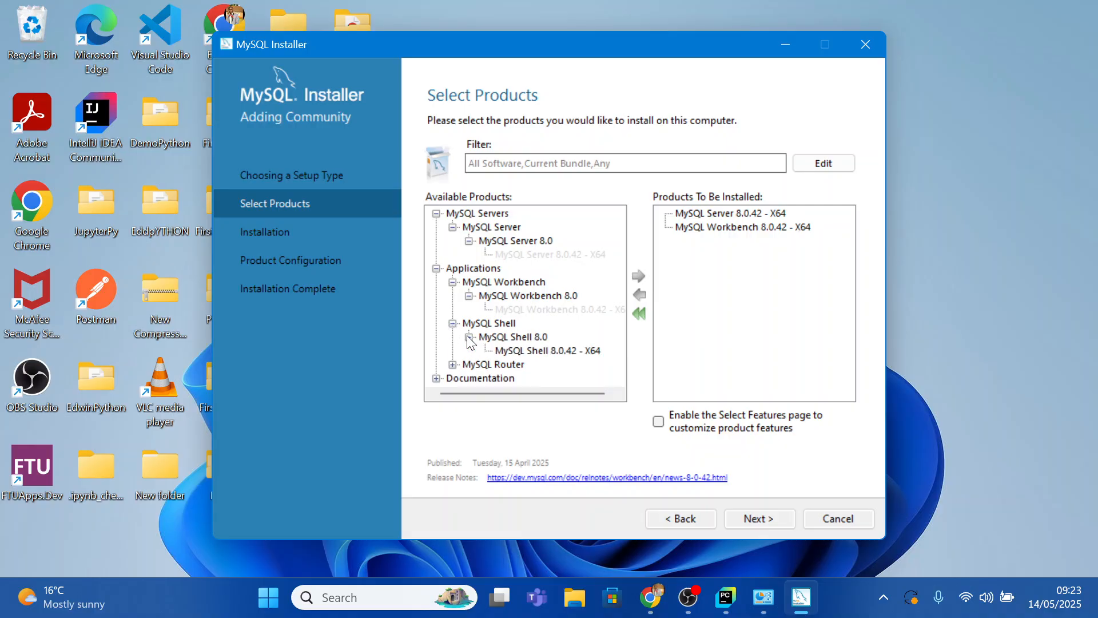
pyautogui.click(468, 336)
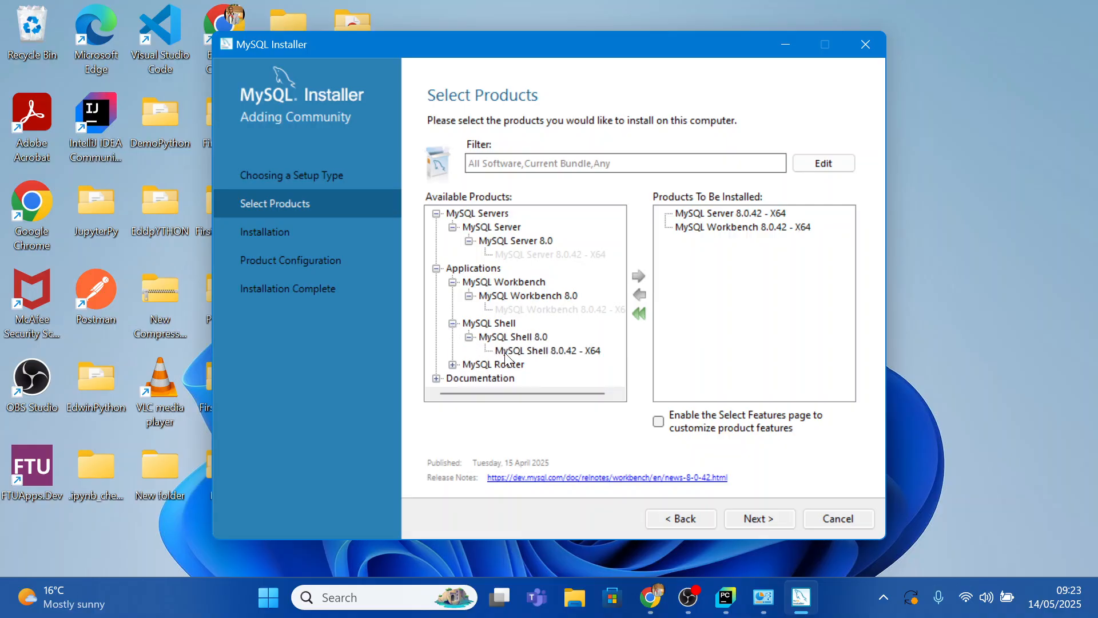
pyautogui.click(553, 350)
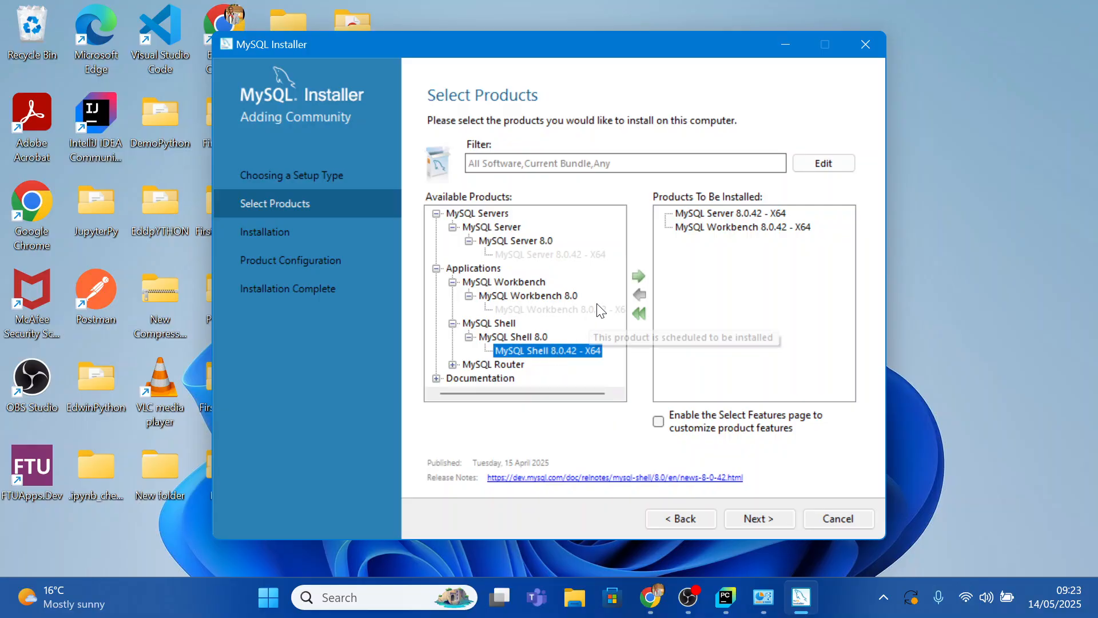
pyautogui.click(640, 275)
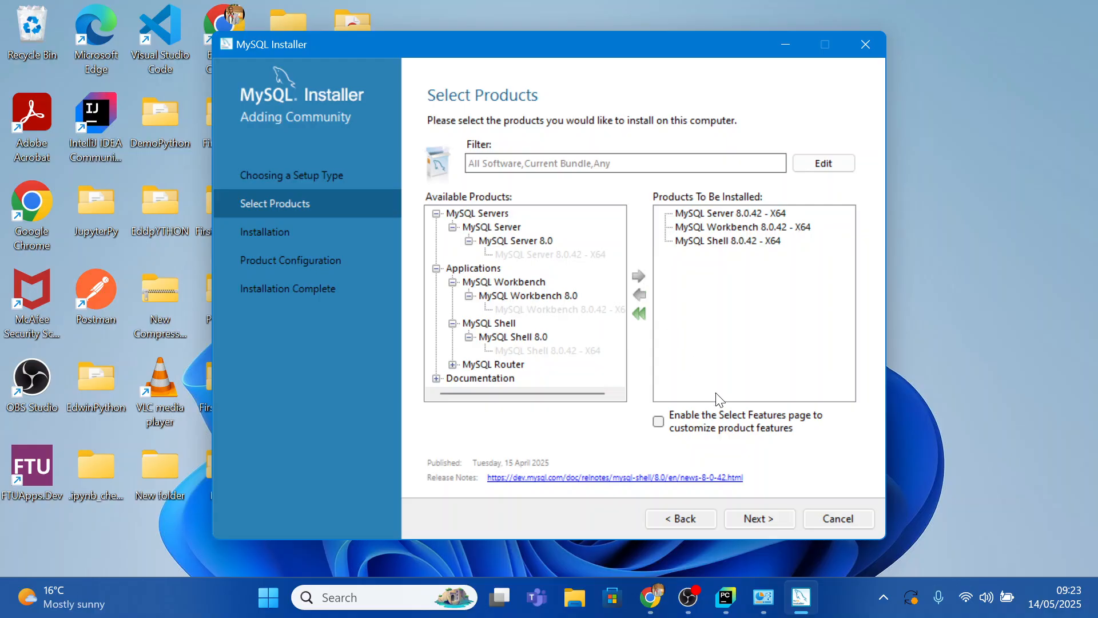
# Confirm the product selection and execute the installation of MySQL Server, Workbench and Shell.
pyautogui.click(750, 520)
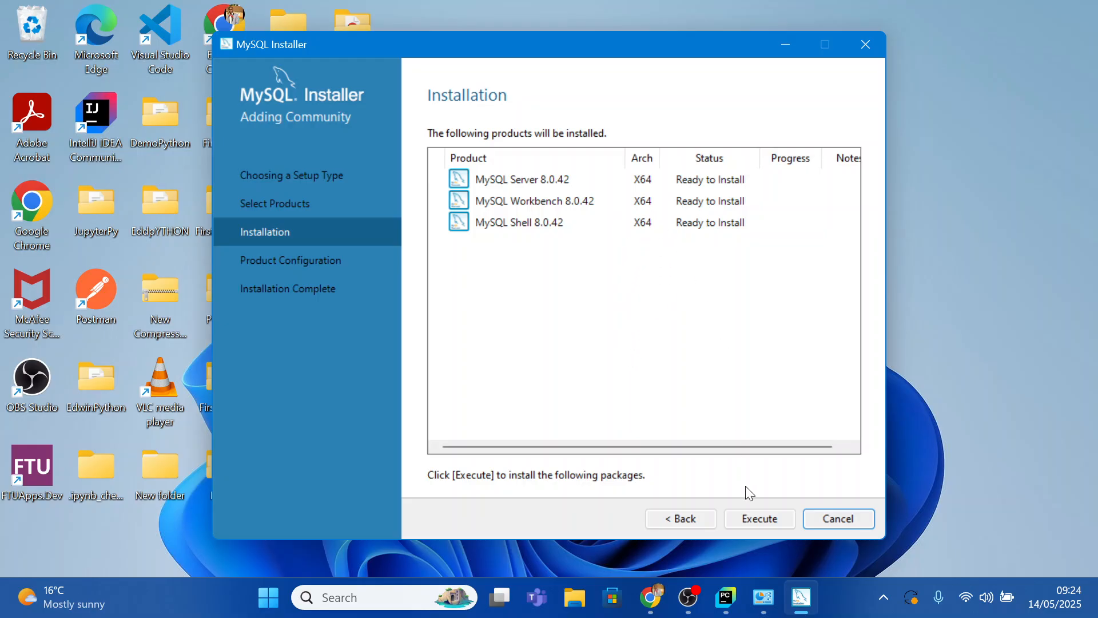
pyautogui.click(752, 514)
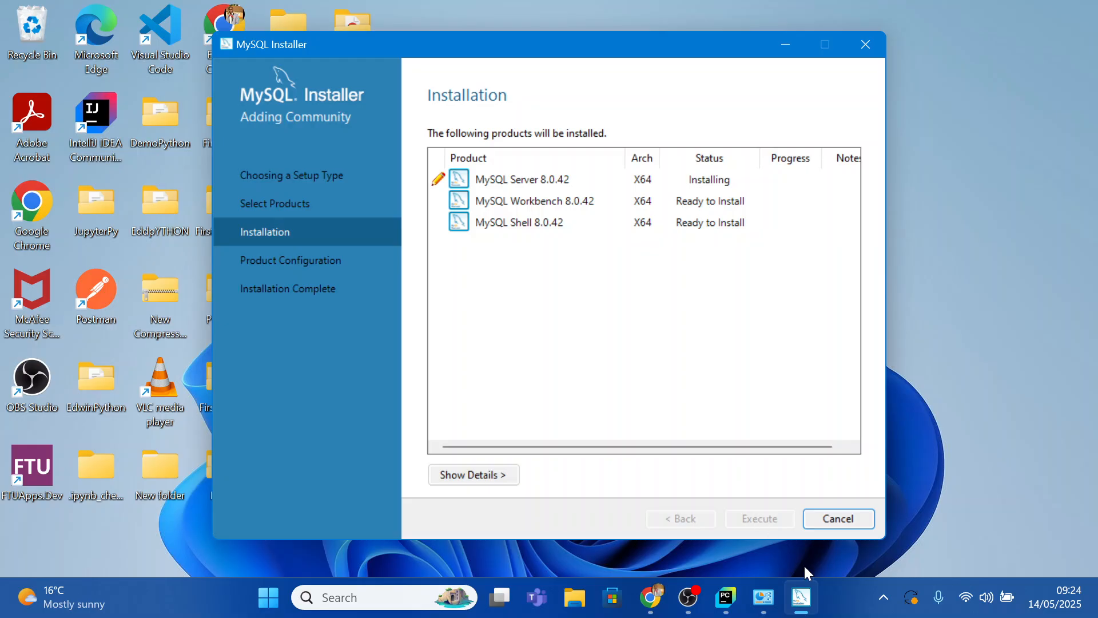
pyautogui.click(837, 611)
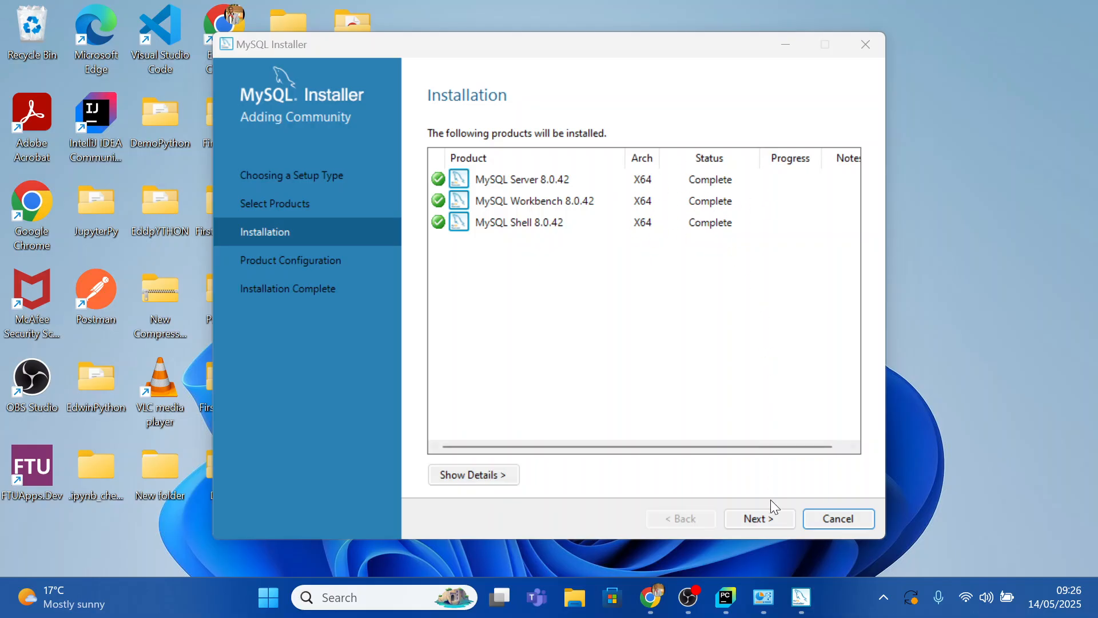
# Start the MySQL Server 8.0.42 configuration and accept the Development Computer type, TCP/IP port 3306 and Strong Password Encryption.
pyautogui.click(771, 520)
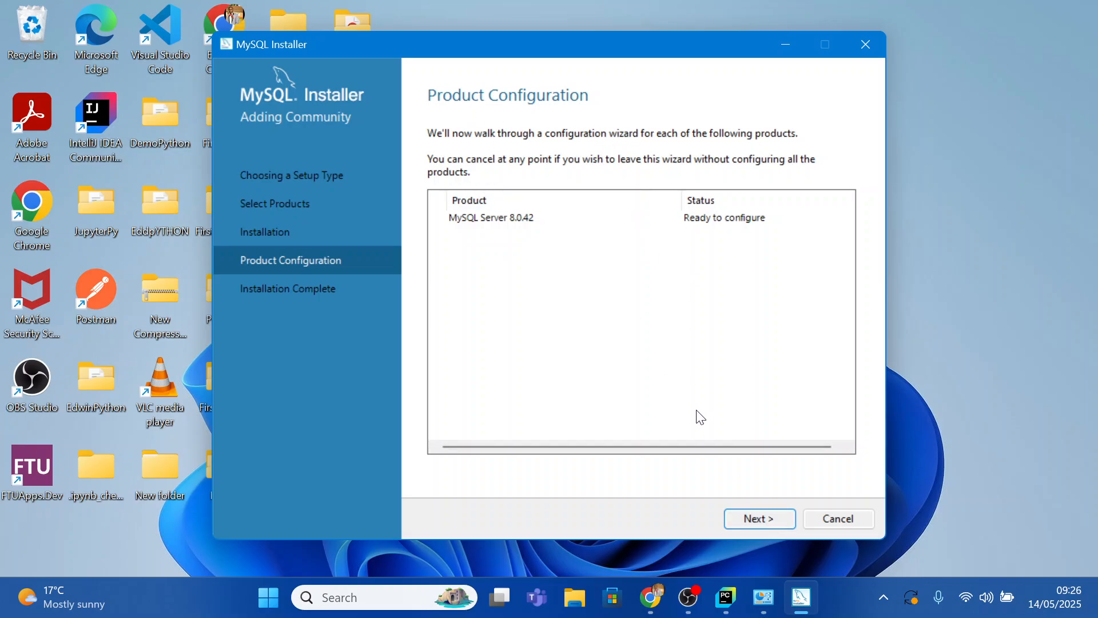
pyautogui.click(746, 519)
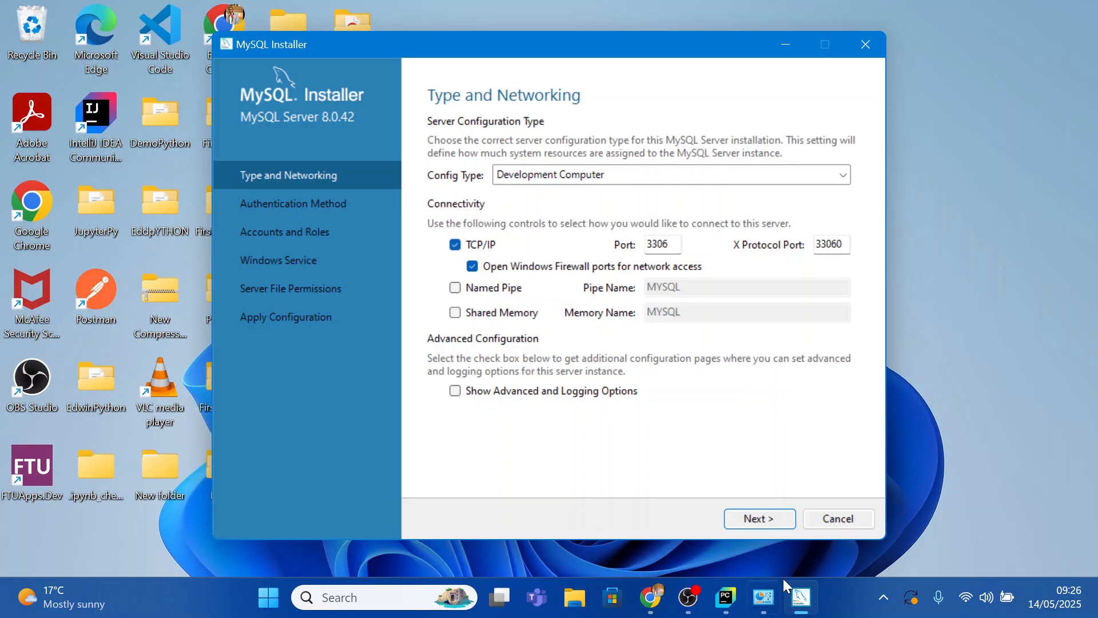
pyautogui.click(858, 614)
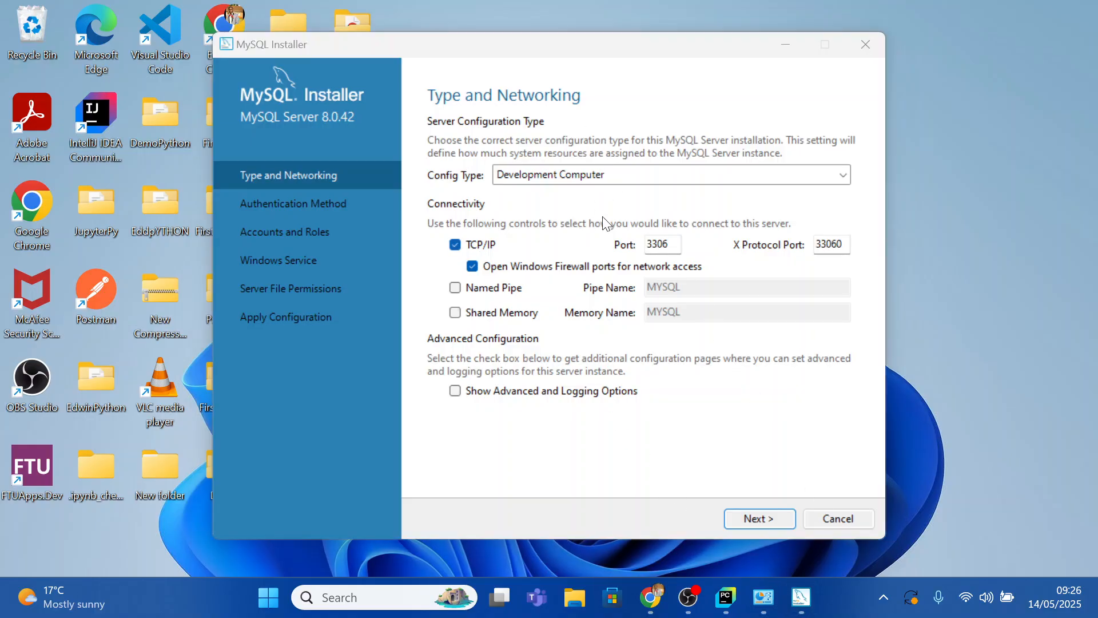
pyautogui.click(761, 514)
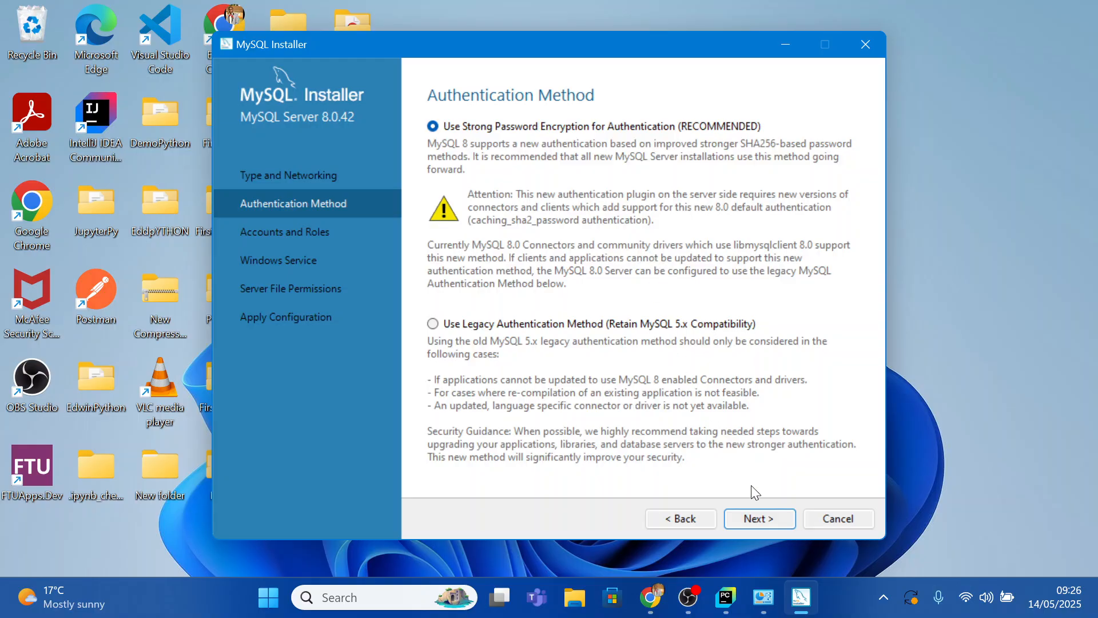
pyautogui.click(763, 513)
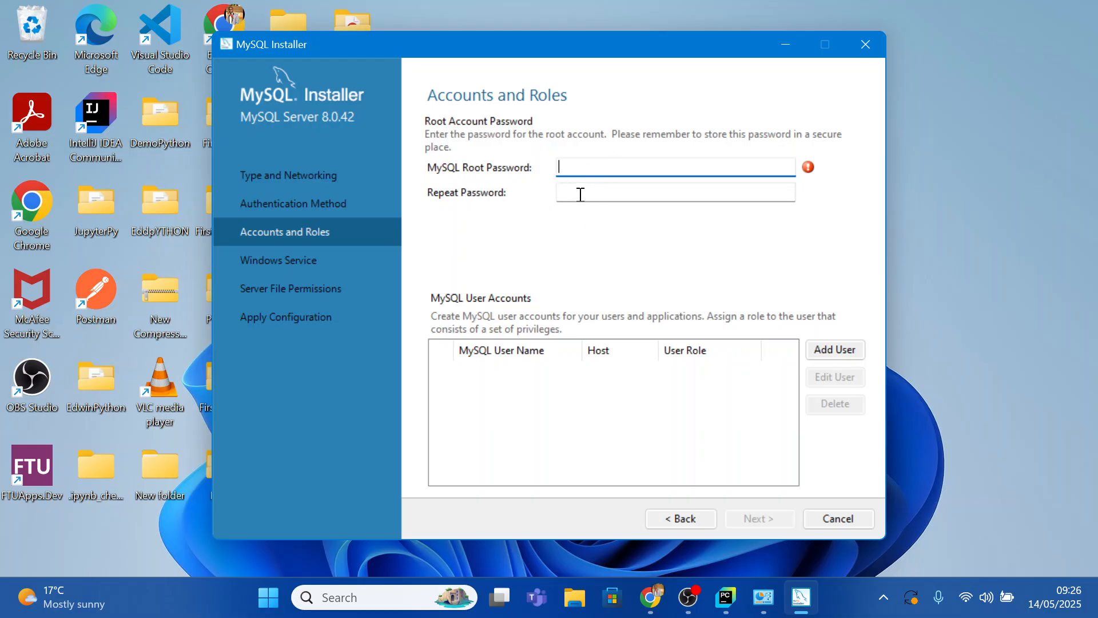
# Enter and repeat the MySQL root account password, and confirm the Accounts and Roles settings.
pyautogui.press('capslock')
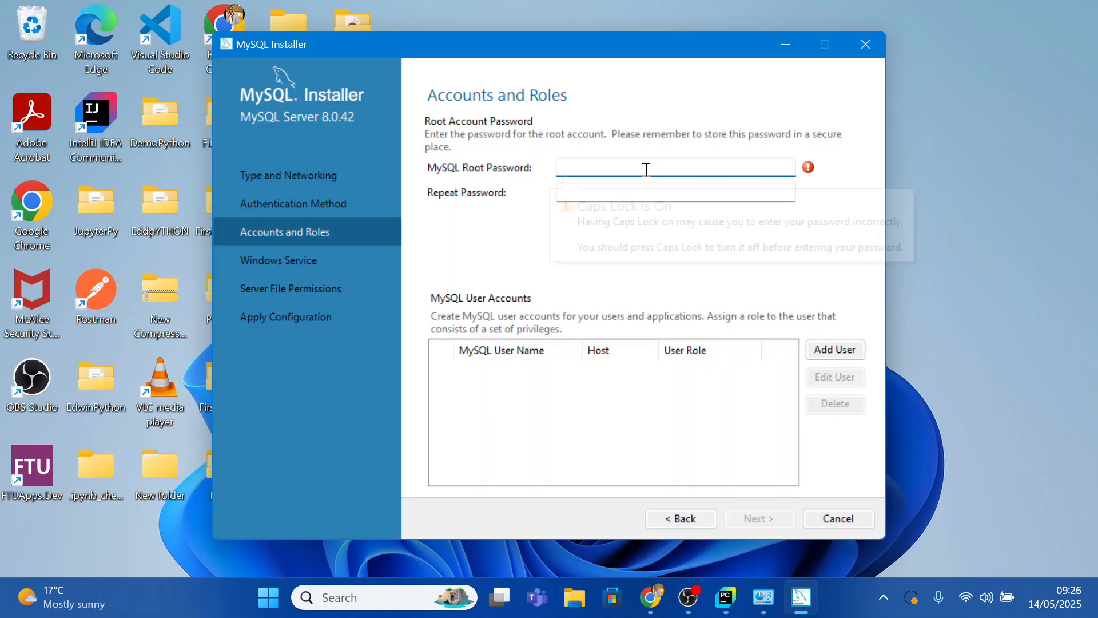
pyautogui.write('••')
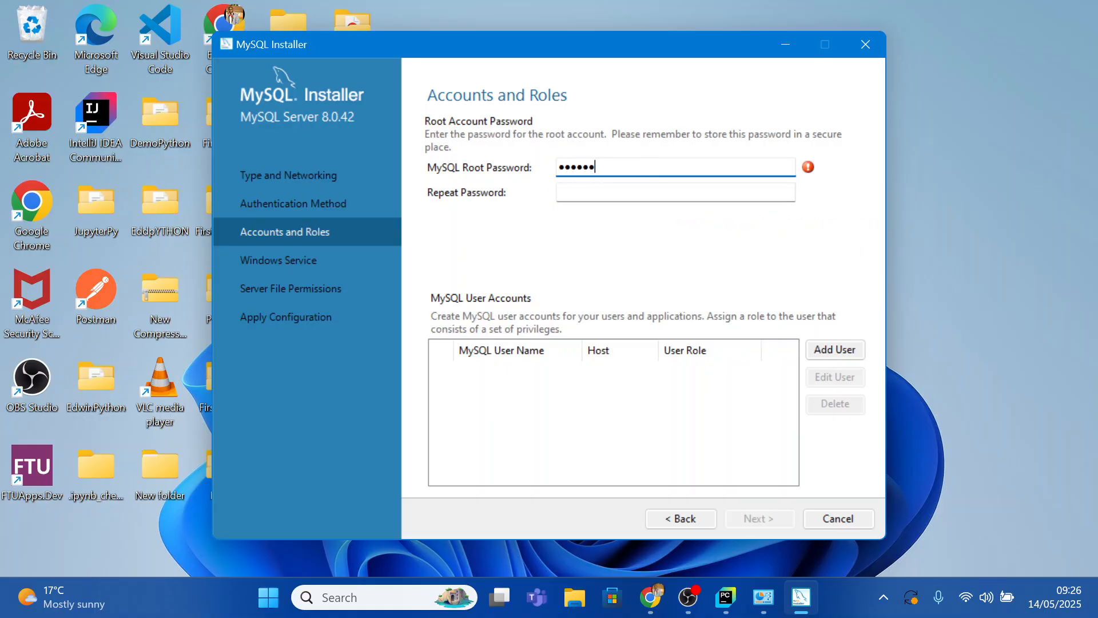
pyautogui.write('•••••••••')
pyautogui.click(624, 194)
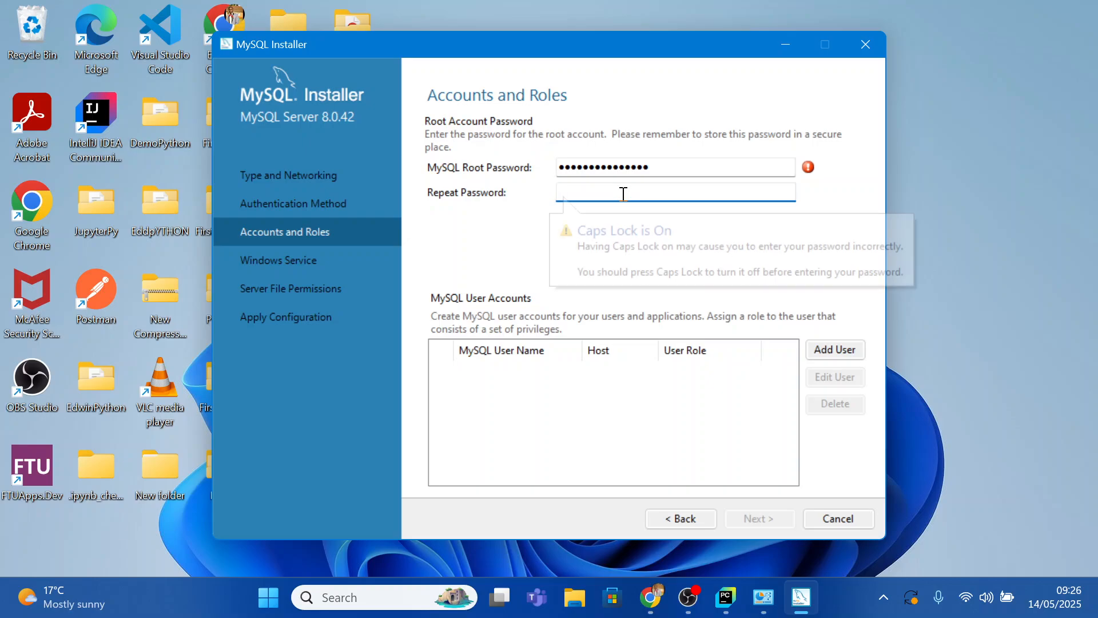
pyautogui.write('•')
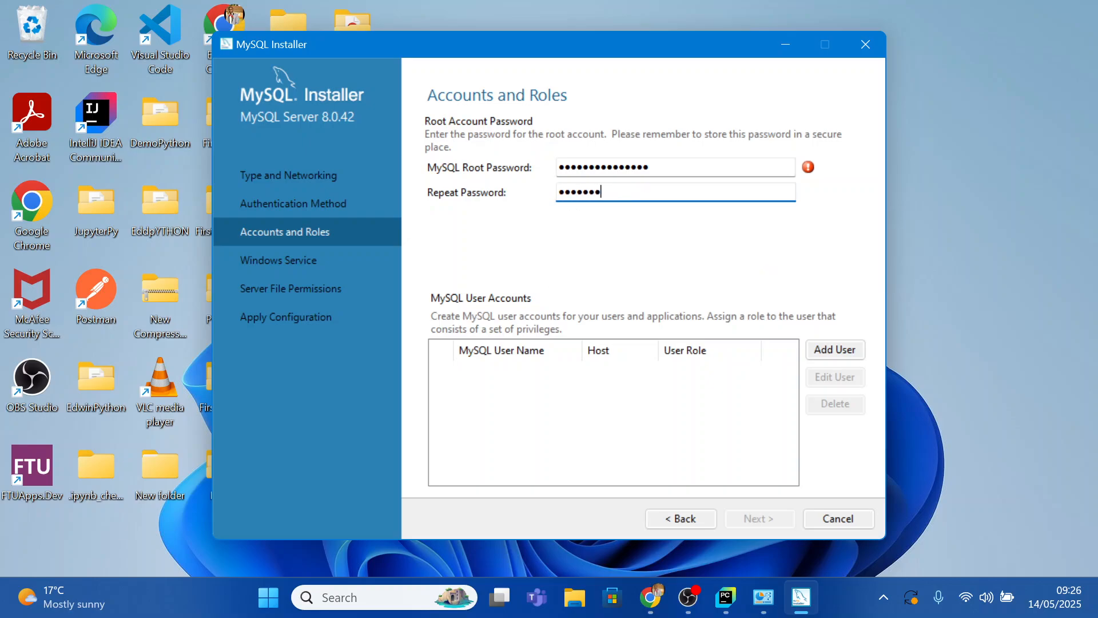
pyautogui.write('•••••••••')
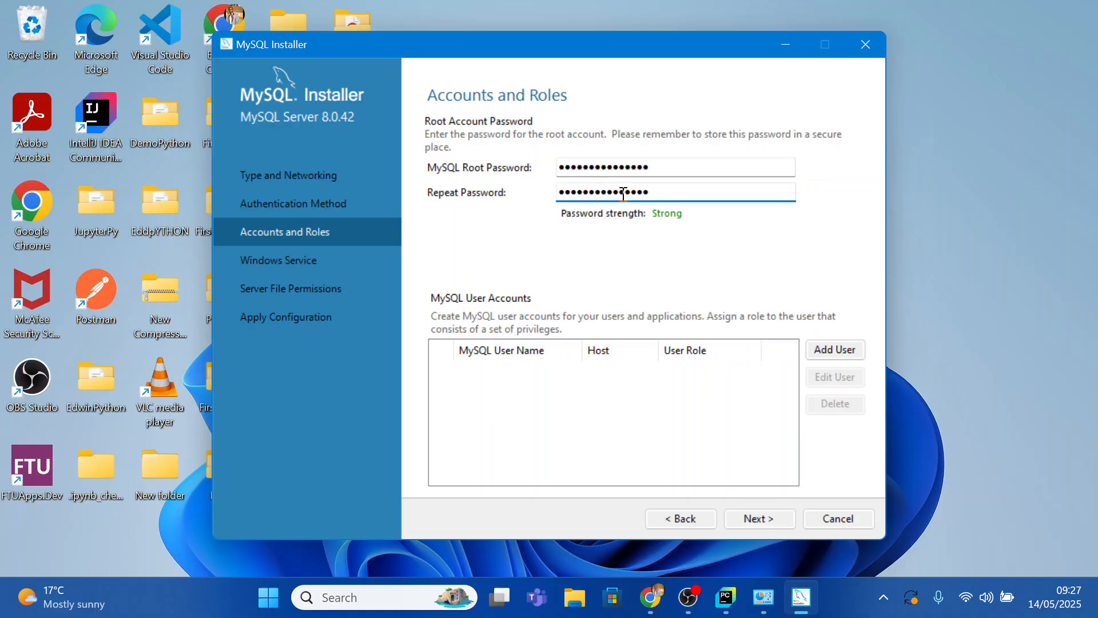
pyautogui.click(748, 523)
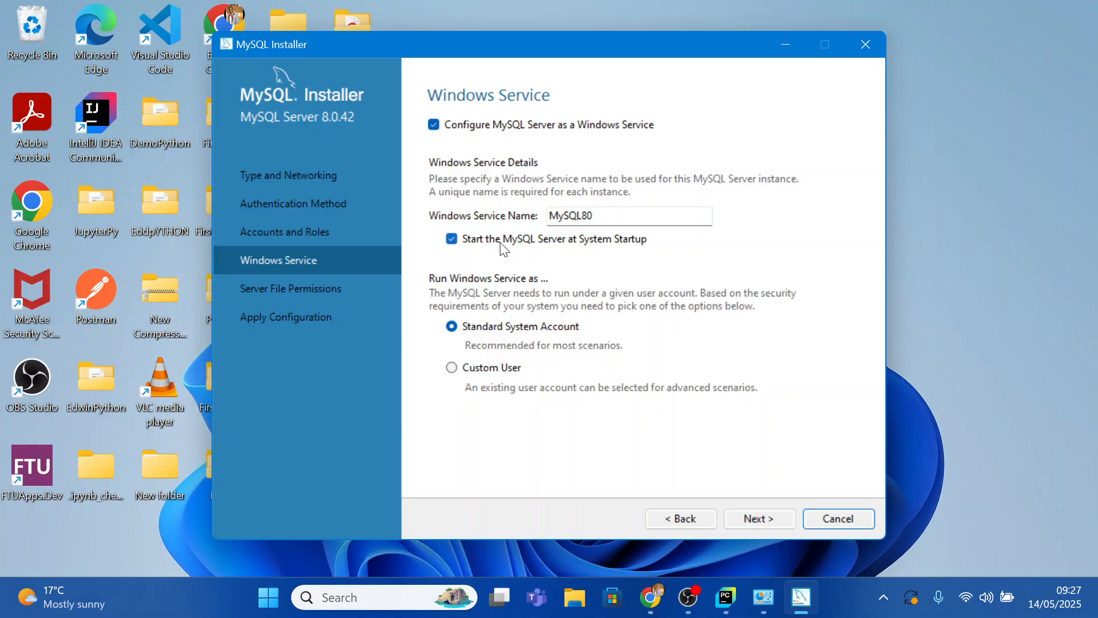
# Accept the MySQL80 Windows service and the full-access server file permissions, and execute the server configuration.
pyautogui.click(743, 520)
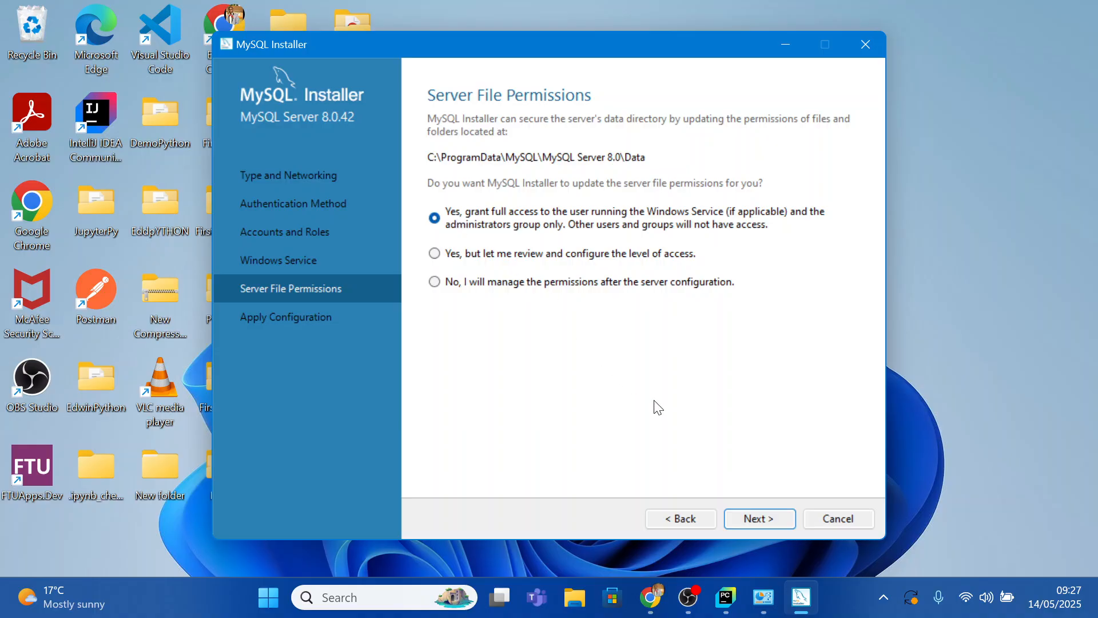
pyautogui.click(756, 519)
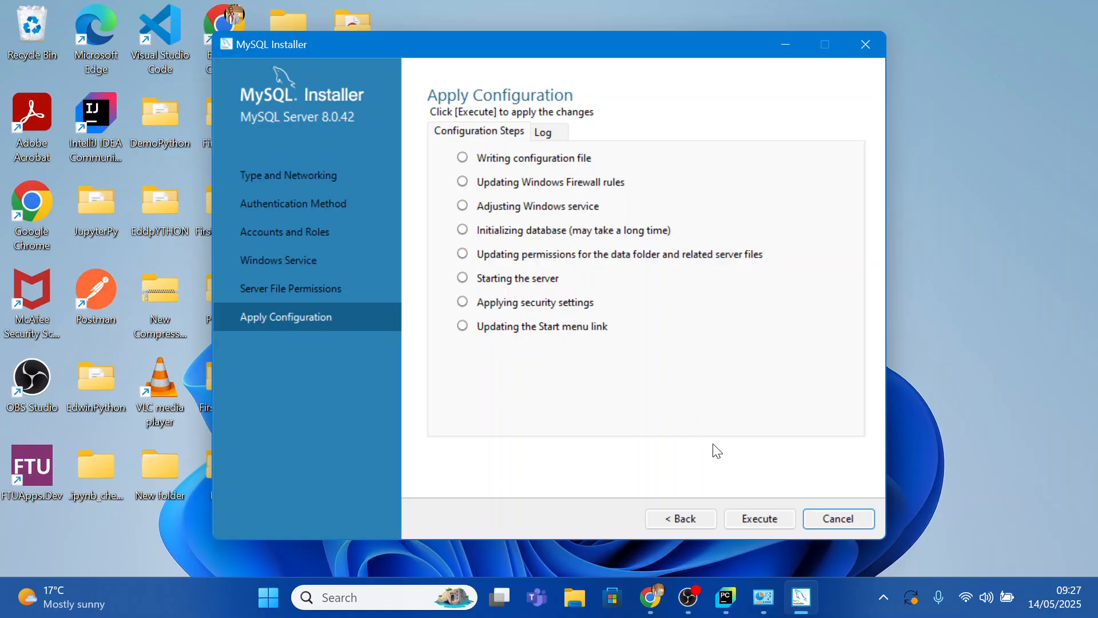
pyautogui.click(755, 519)
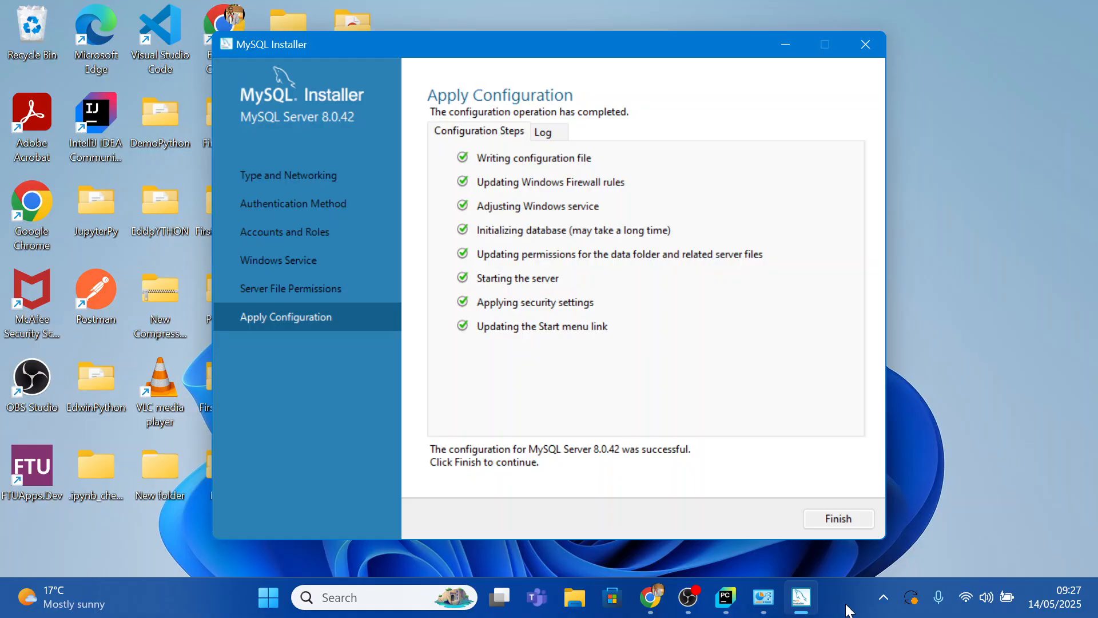
# Finish the server configuration and complete the setup with MySQL Workbench and MySQL Shell set to start.
pyautogui.click(840, 517)
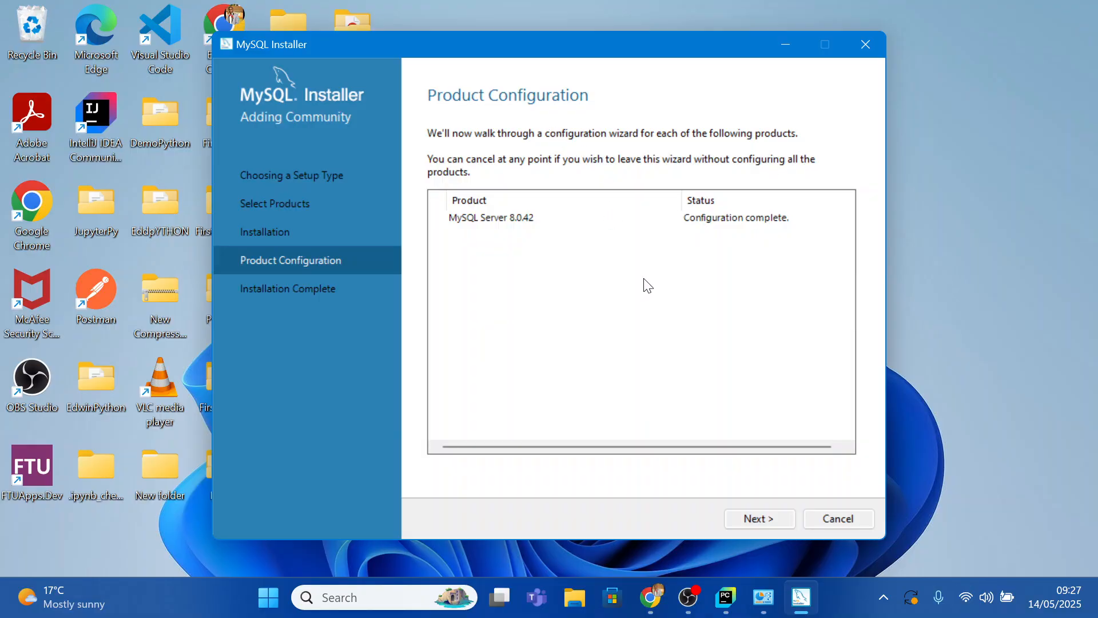
pyautogui.click(763, 522)
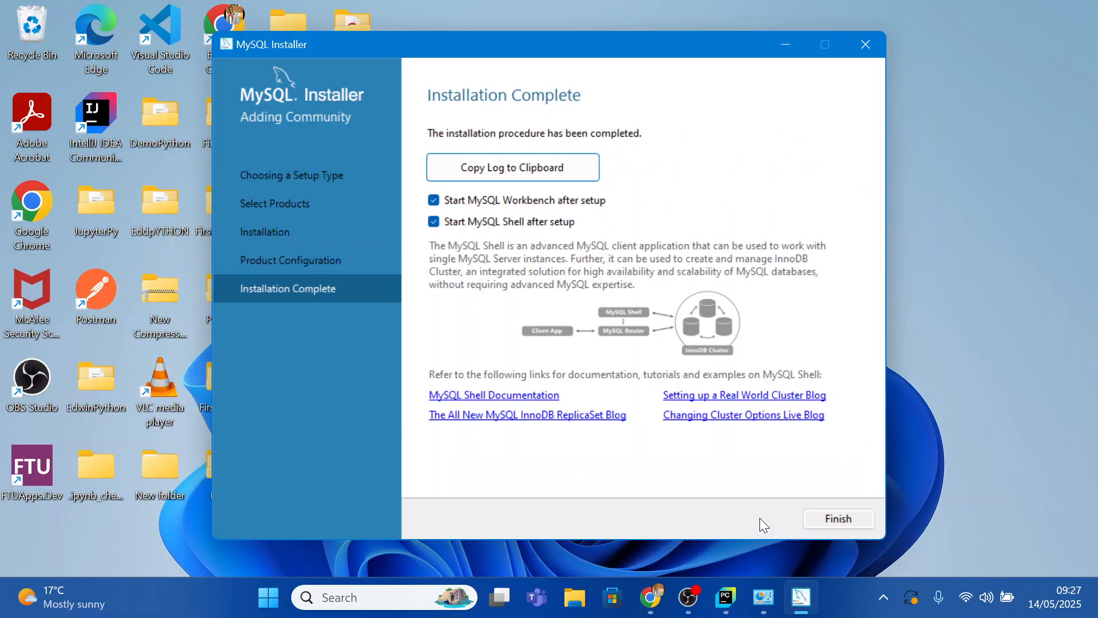
pyautogui.click(831, 520)
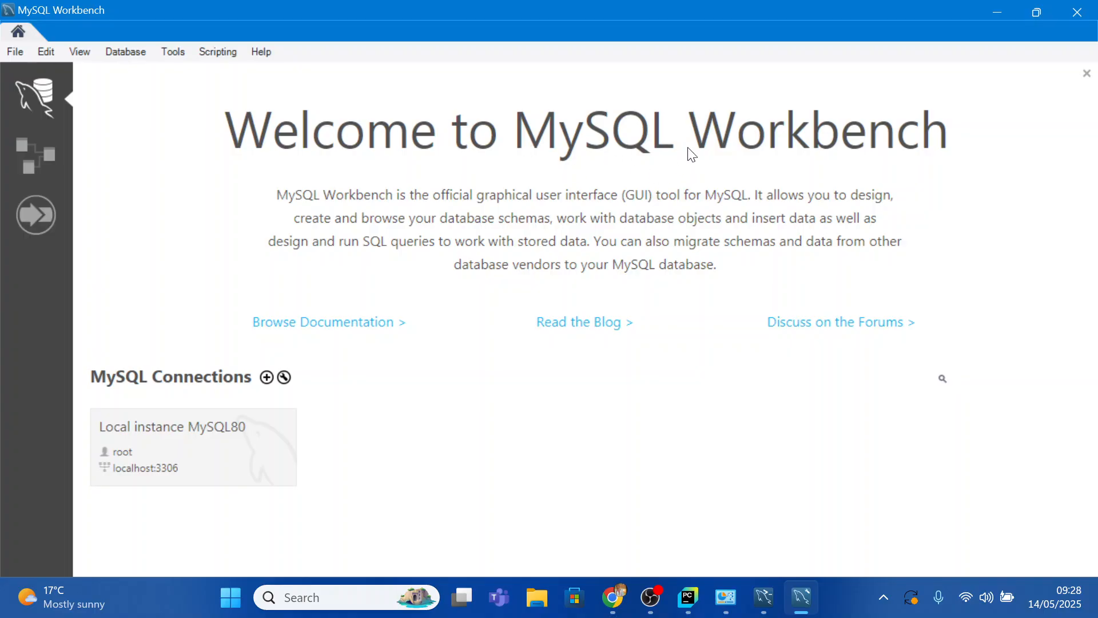
# Connect to the Local instance MySQL80 in MySQL Workbench by entering the root account password.
pyautogui.click(187, 444)
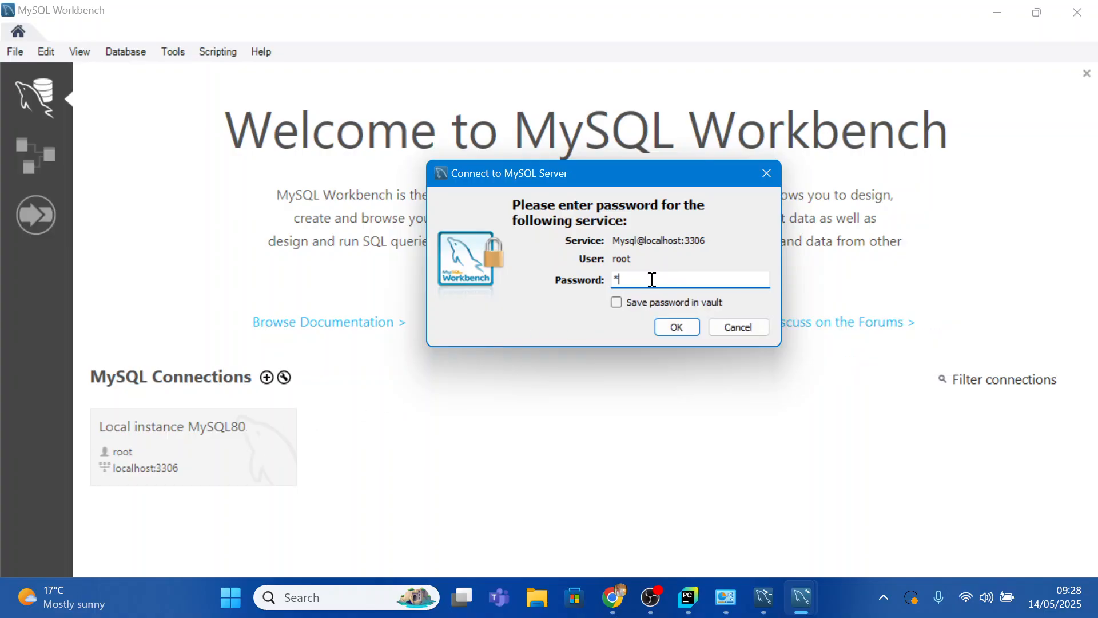
pyautogui.write('****************')
pyautogui.click(676, 327)
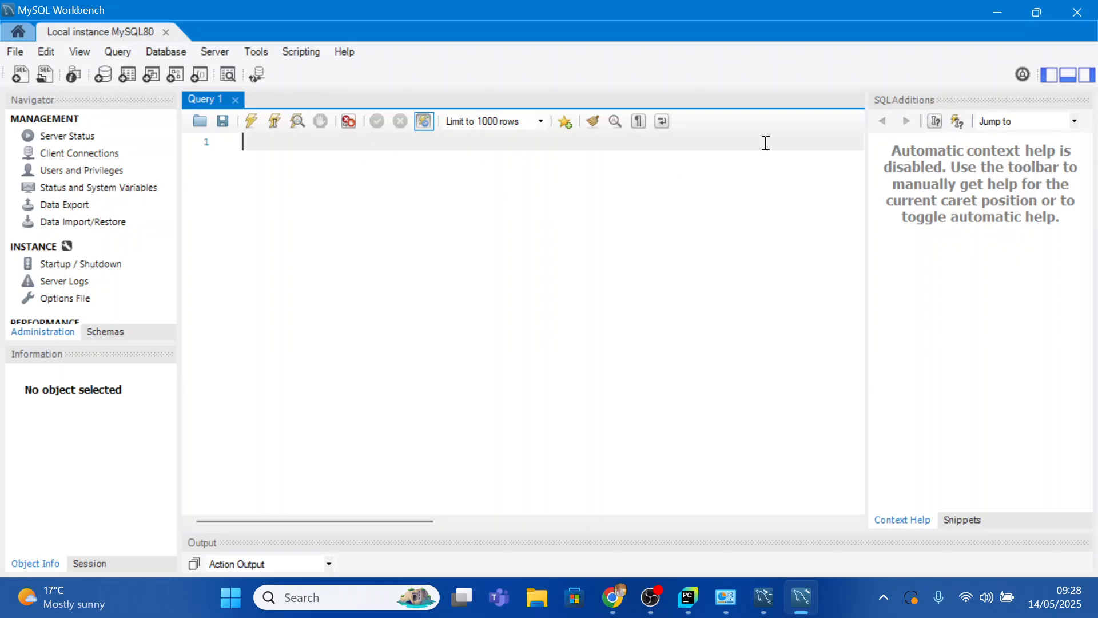
# Close MySQL Workbench and minimize the MySQL Shell window.
pyautogui.click(1075, 8)
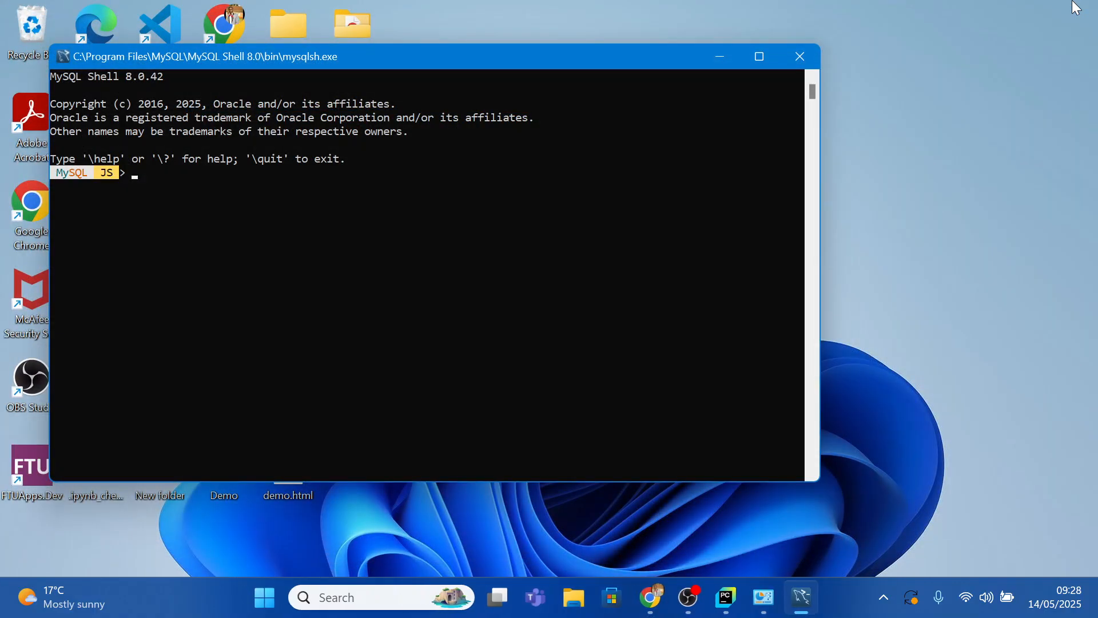
pyautogui.click(730, 59)
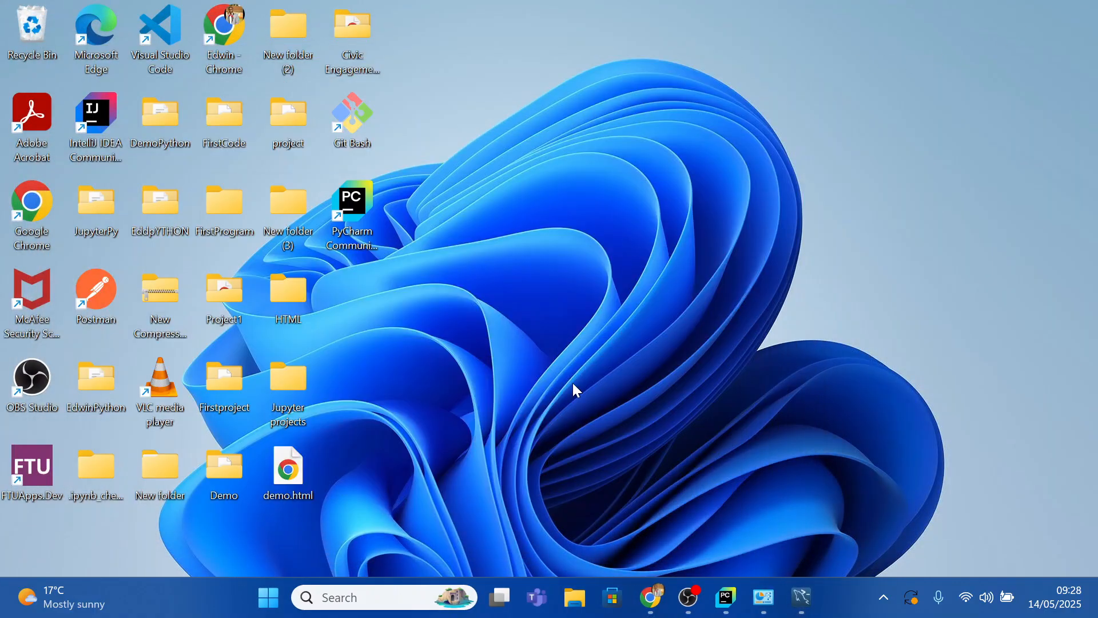
# Switch to File Explorer and open the folder C:\Program Files\MySQL\MySQL Server 8.0\bin.
pyautogui.click(573, 599)
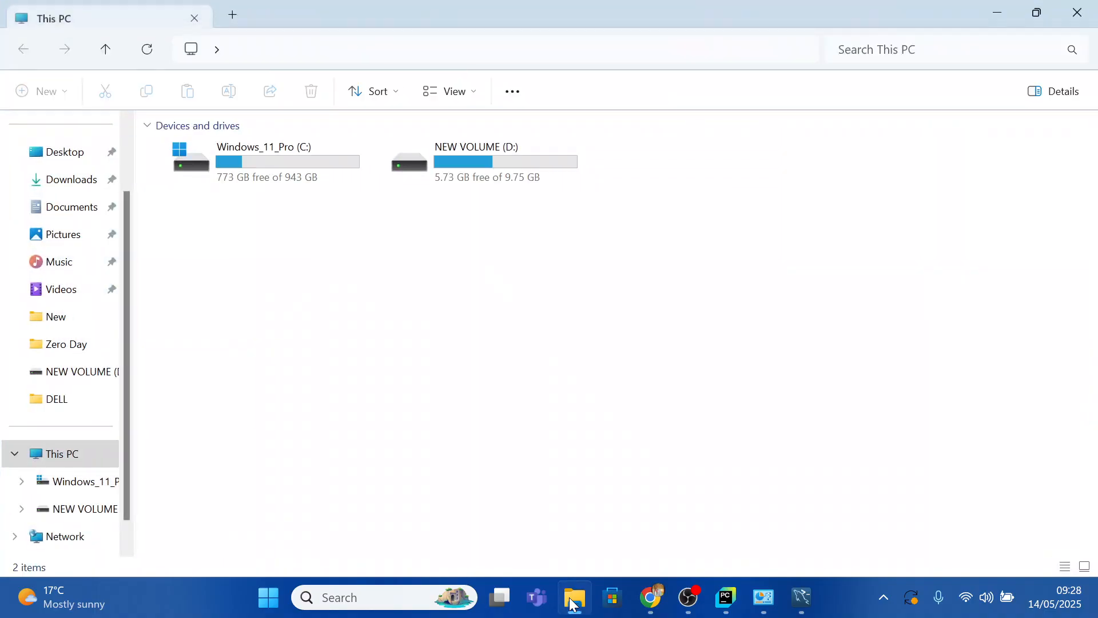
pyautogui.doubleClick(256, 163)
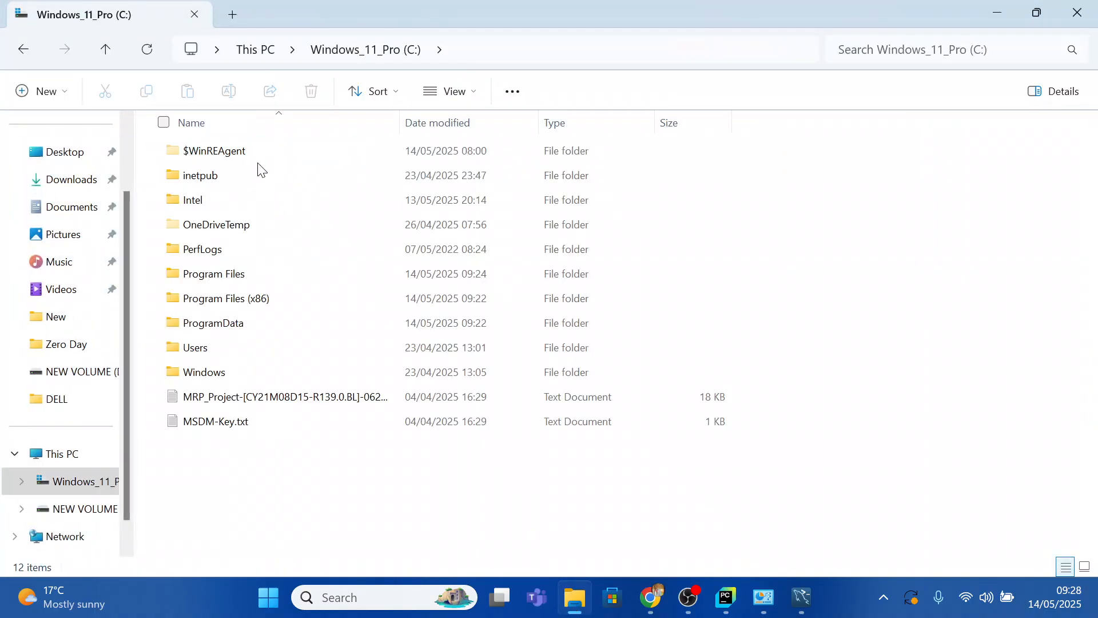
pyautogui.doubleClick(274, 281)
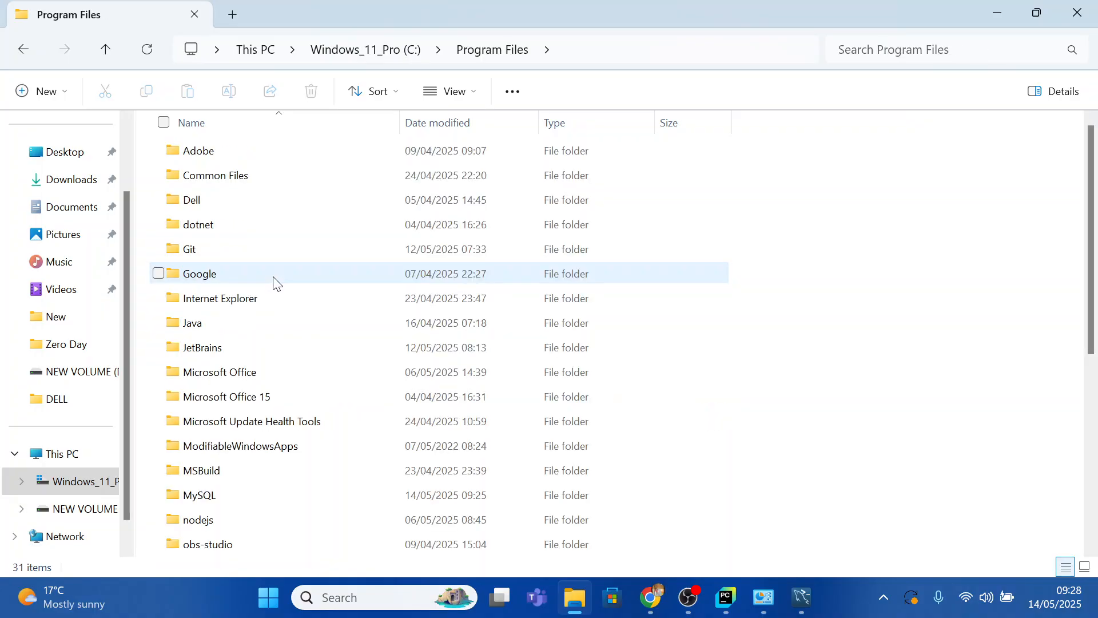
pyautogui.scroll(-1, 277, 283)
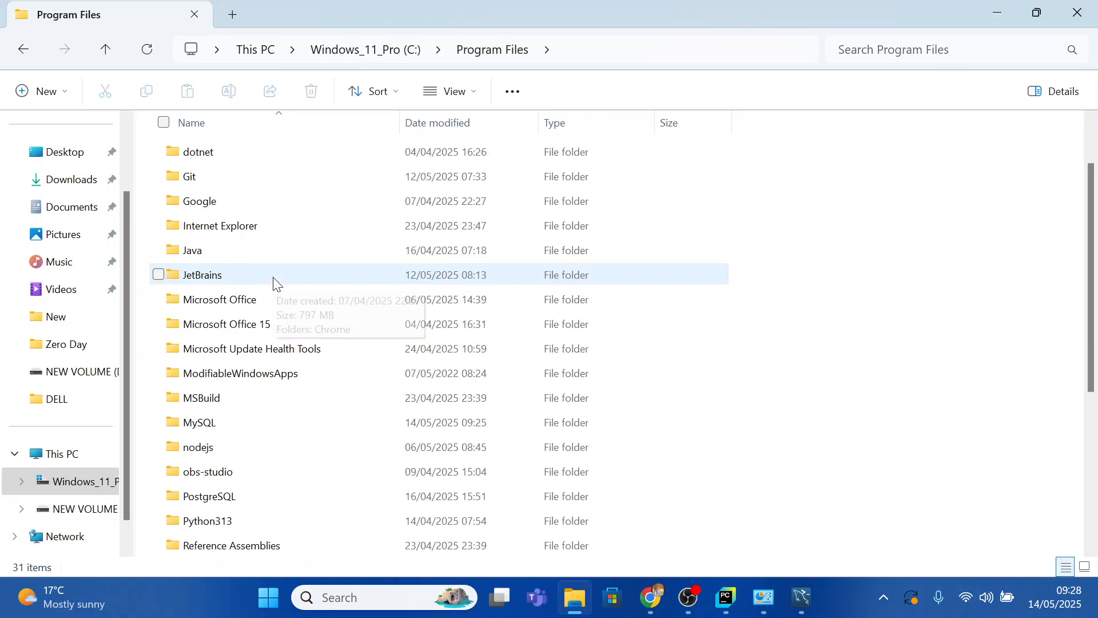
pyautogui.doubleClick(263, 423)
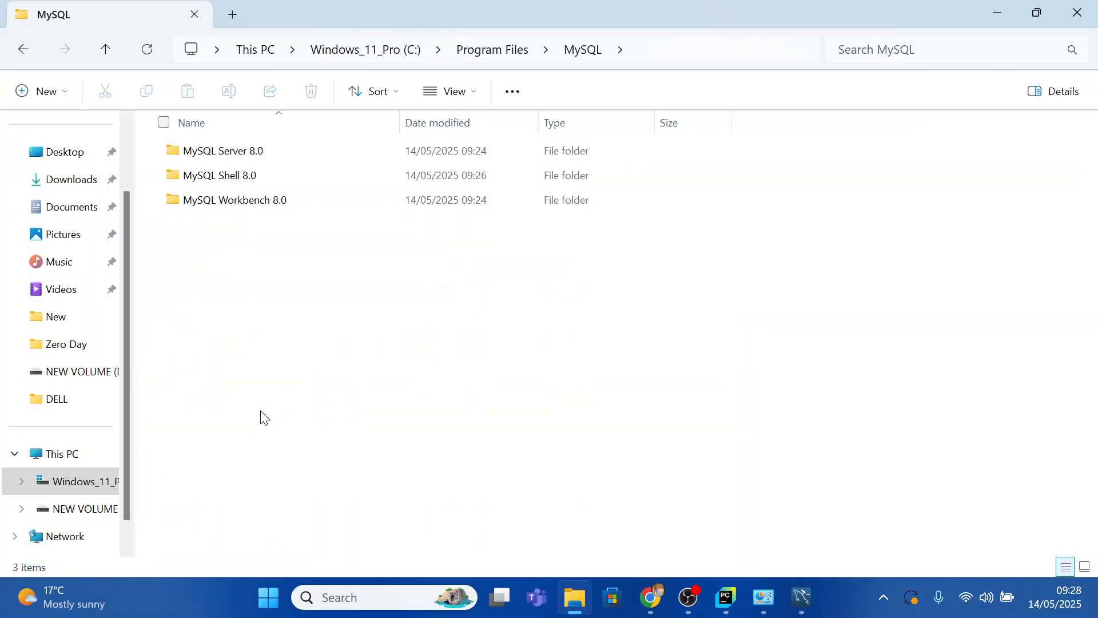
pyautogui.doubleClick(288, 155)
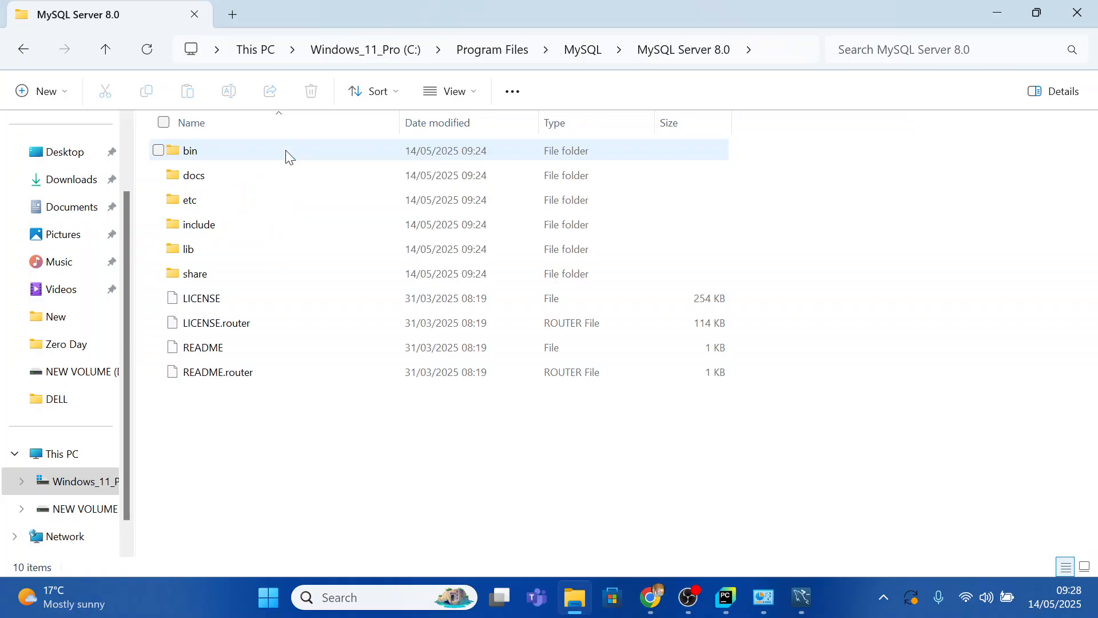
pyautogui.doubleClick(287, 152)
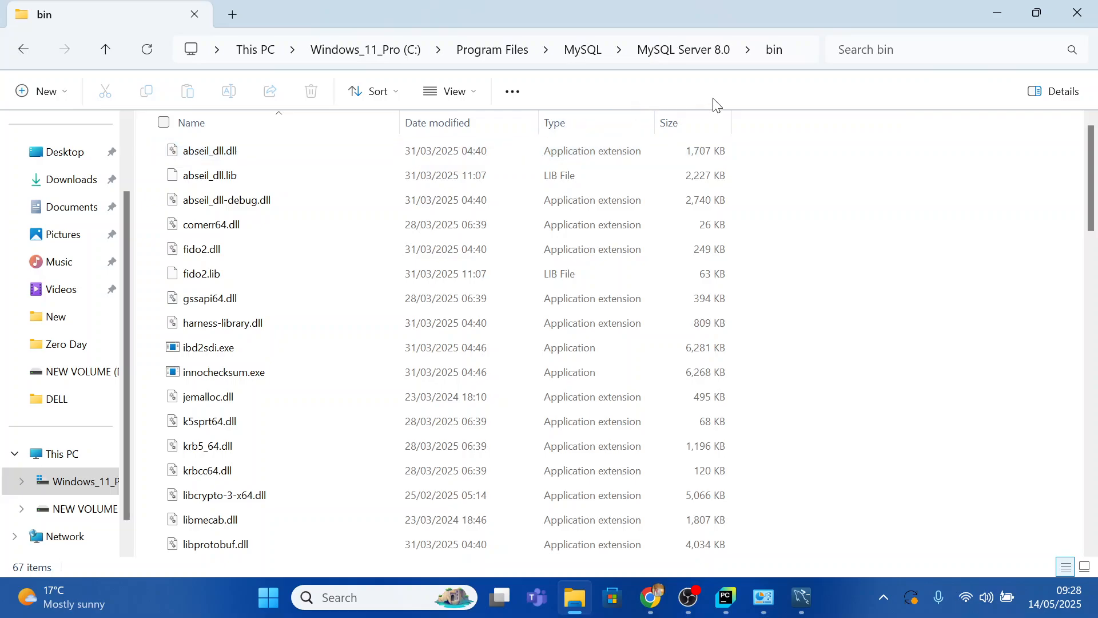
# Copy the full path of the MySQL Server bin folder and close File Explorer.
pyautogui.click(799, 50)
pyautogui.hotkey('ctrl', 'c')
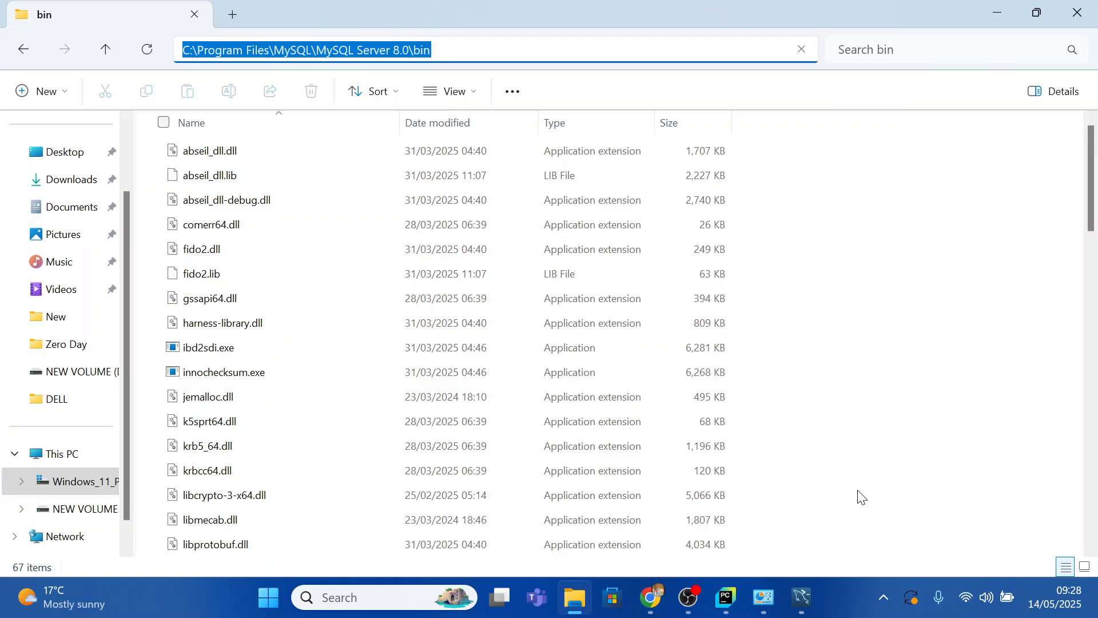
pyautogui.click(839, 606)
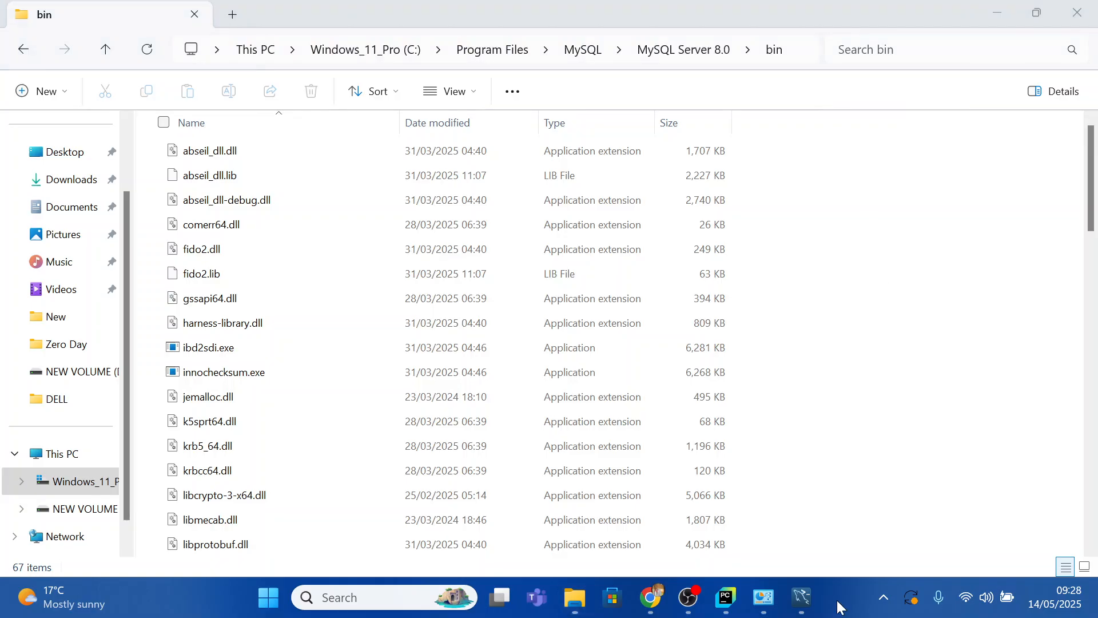
pyautogui.click(1075, 13)
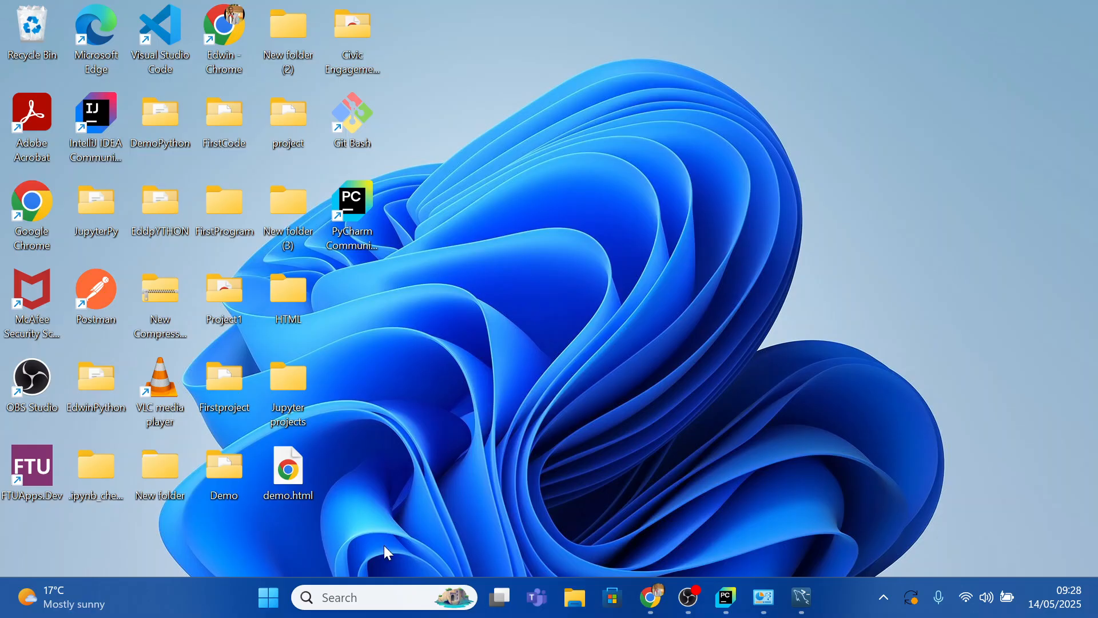
pyautogui.click(372, 595)
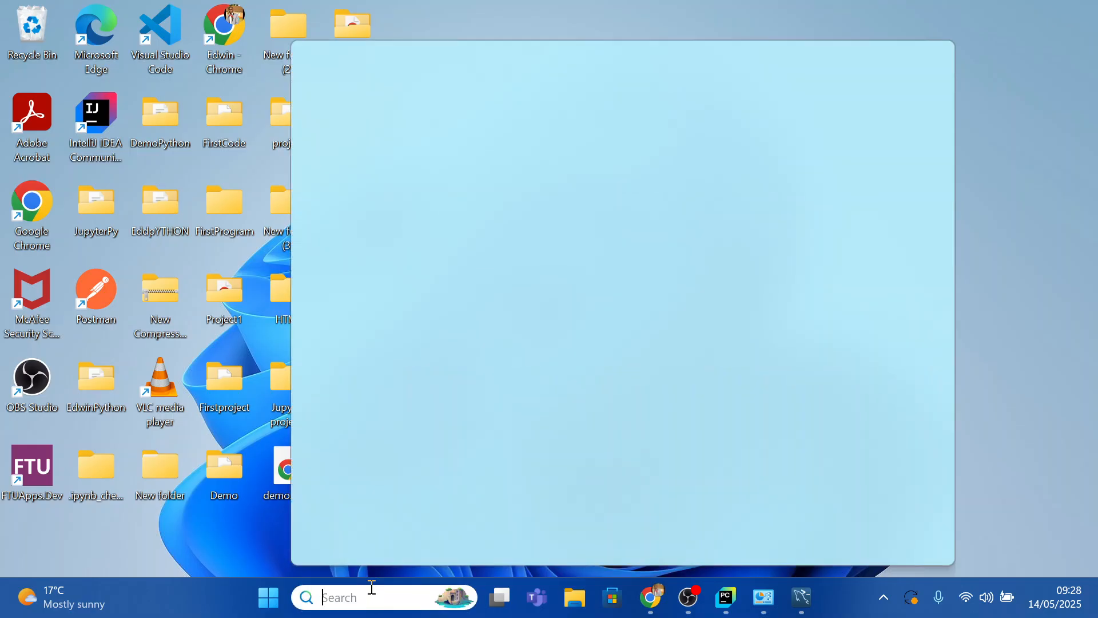
pyautogui.write('enviro')
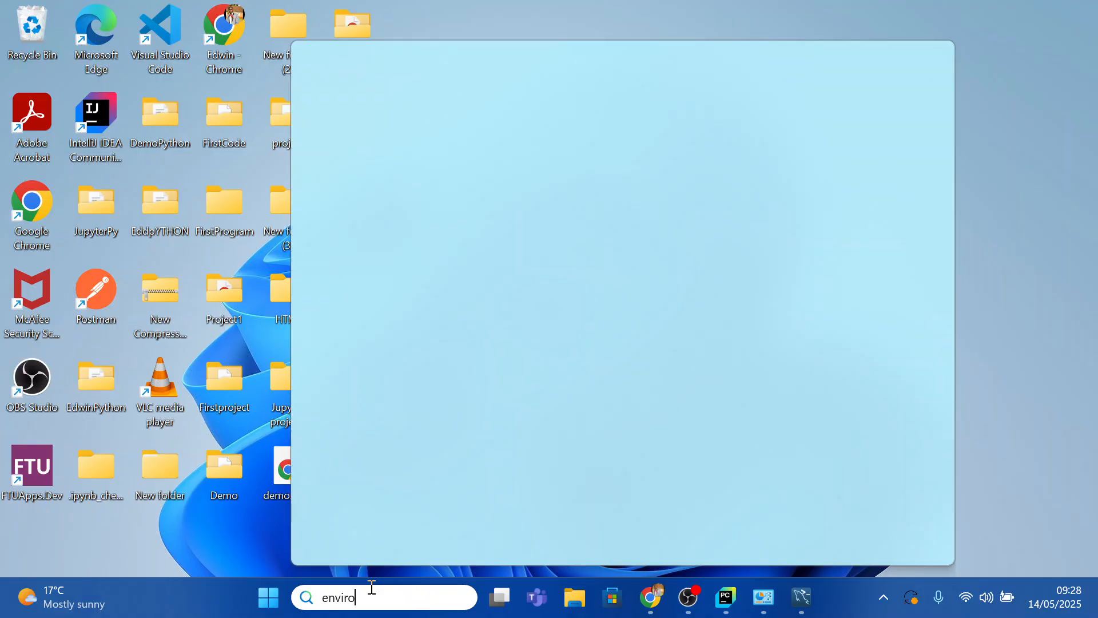
pyautogui.write('nment')
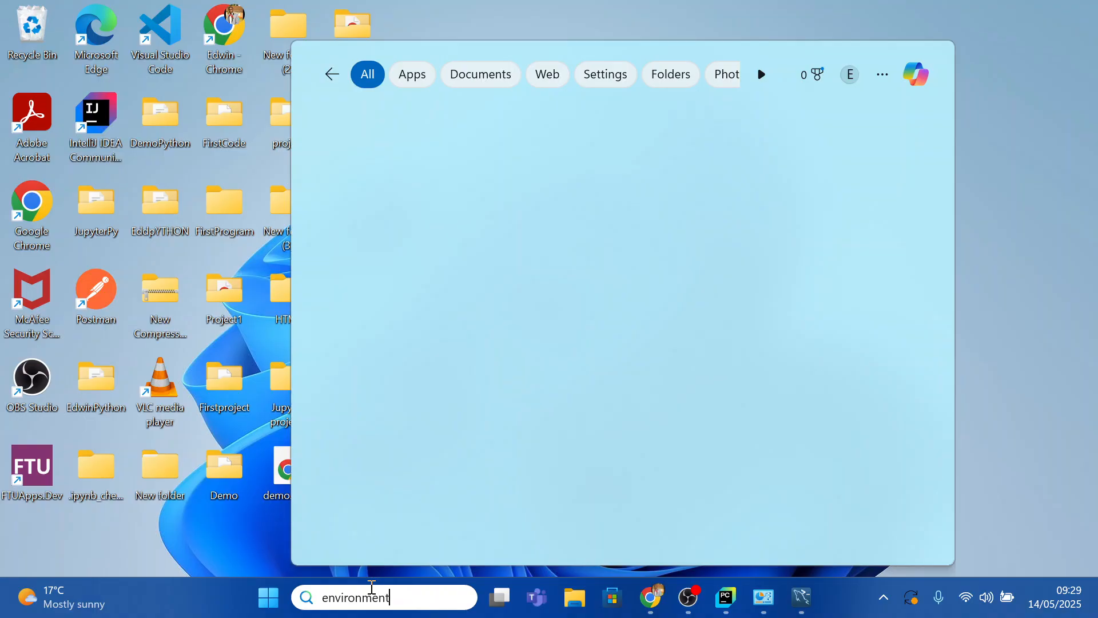
pyautogui.click(831, 605)
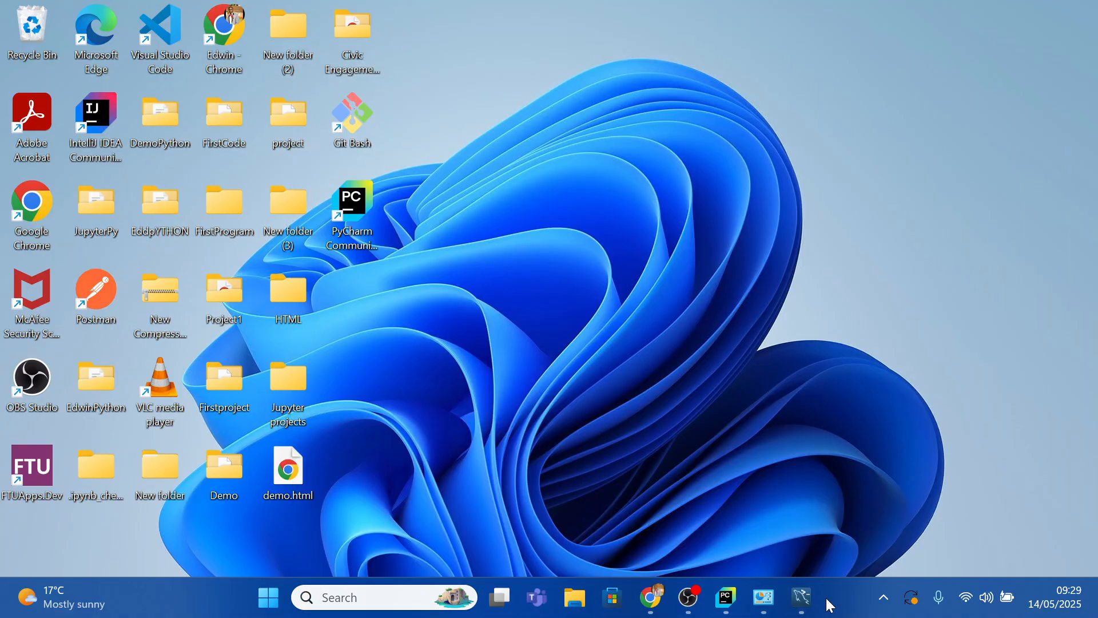
# Search Windows for the system environment variables settings and open the Environment Variables dialog.
pyautogui.click(350, 595)
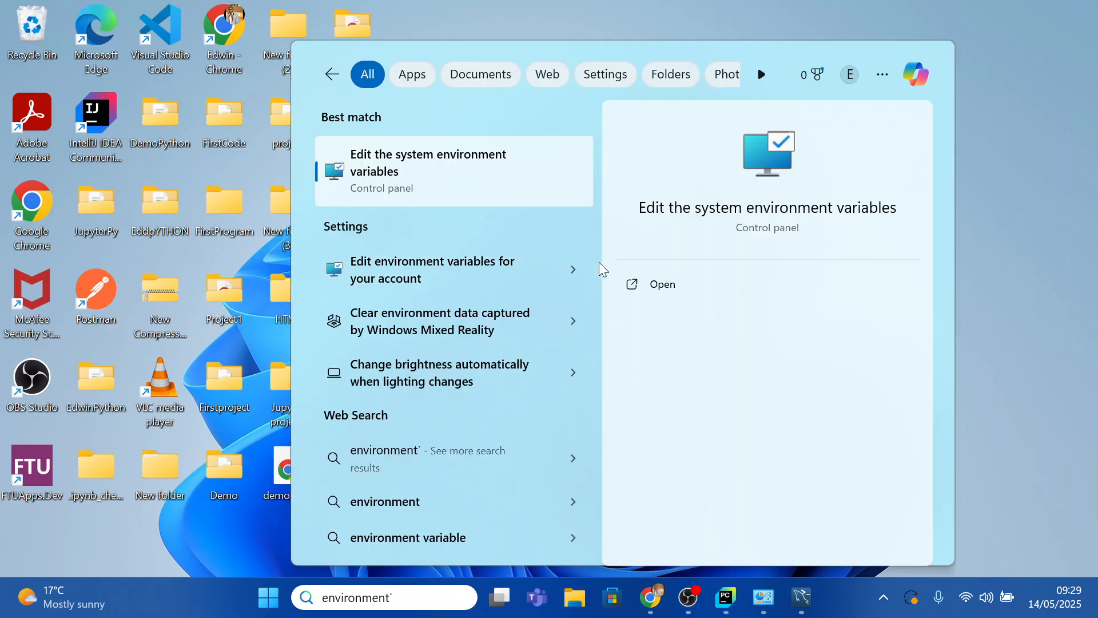
pyautogui.click(664, 286)
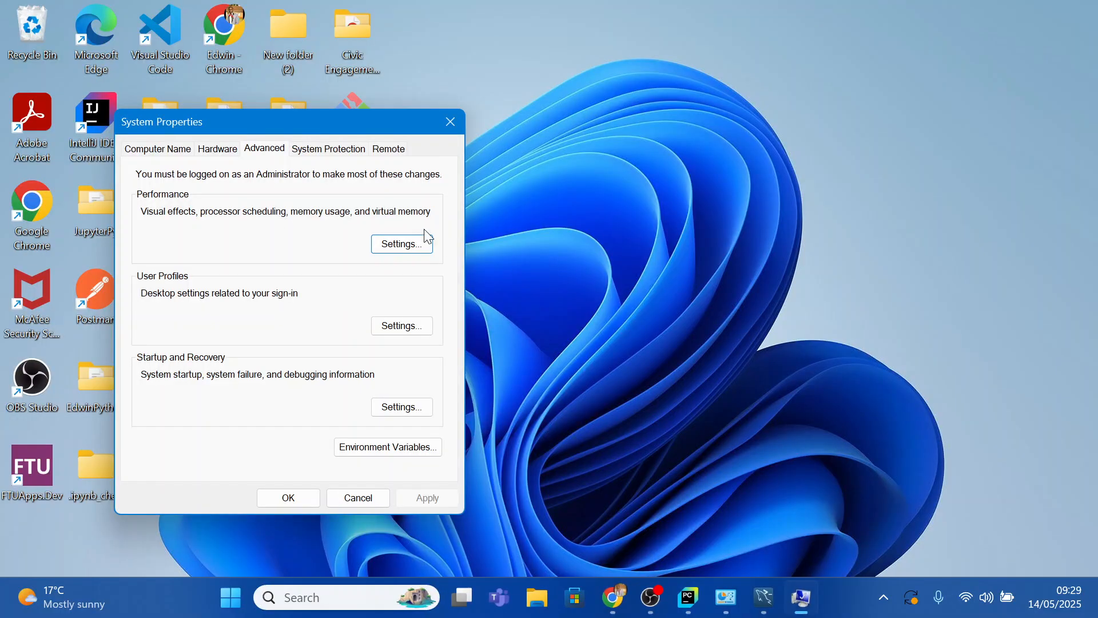
pyautogui.click(401, 449)
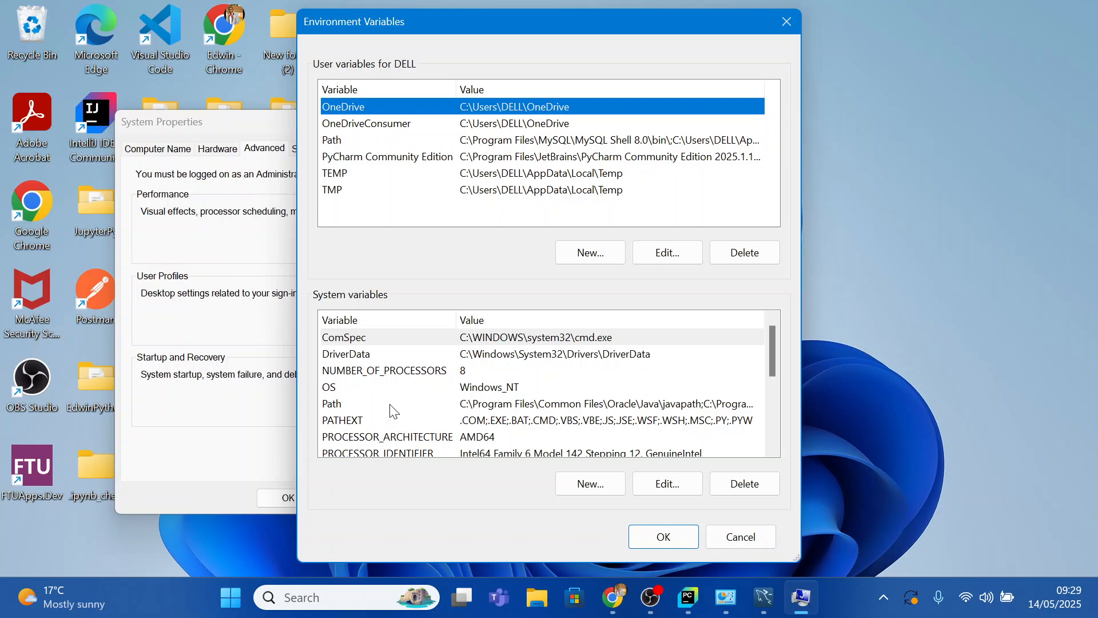
# Add the copied folder C:\Program Files\MySQL\MySQL Server 8.0\bin as a new entry in the system Path variable and save all changes.
pyautogui.click(486, 403)
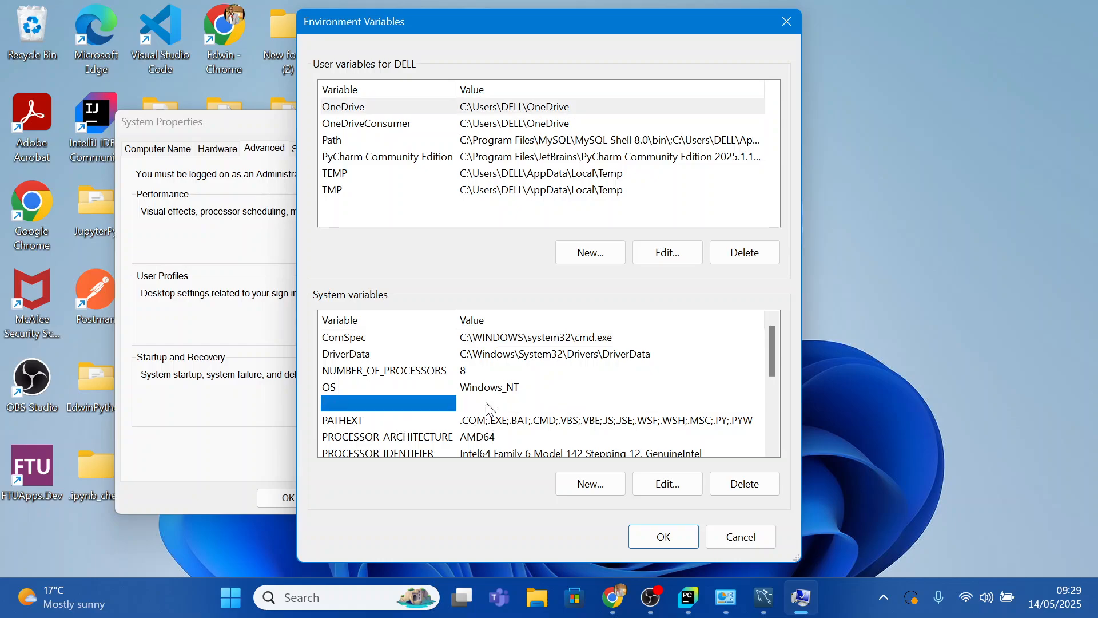
pyautogui.doubleClick(486, 403)
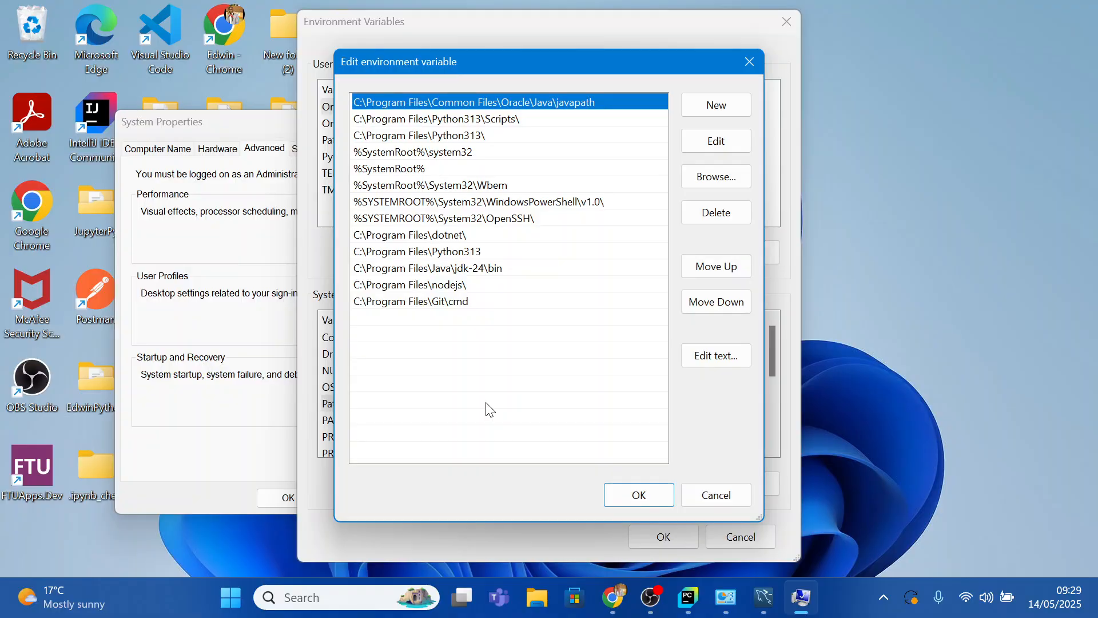
pyautogui.click(713, 112)
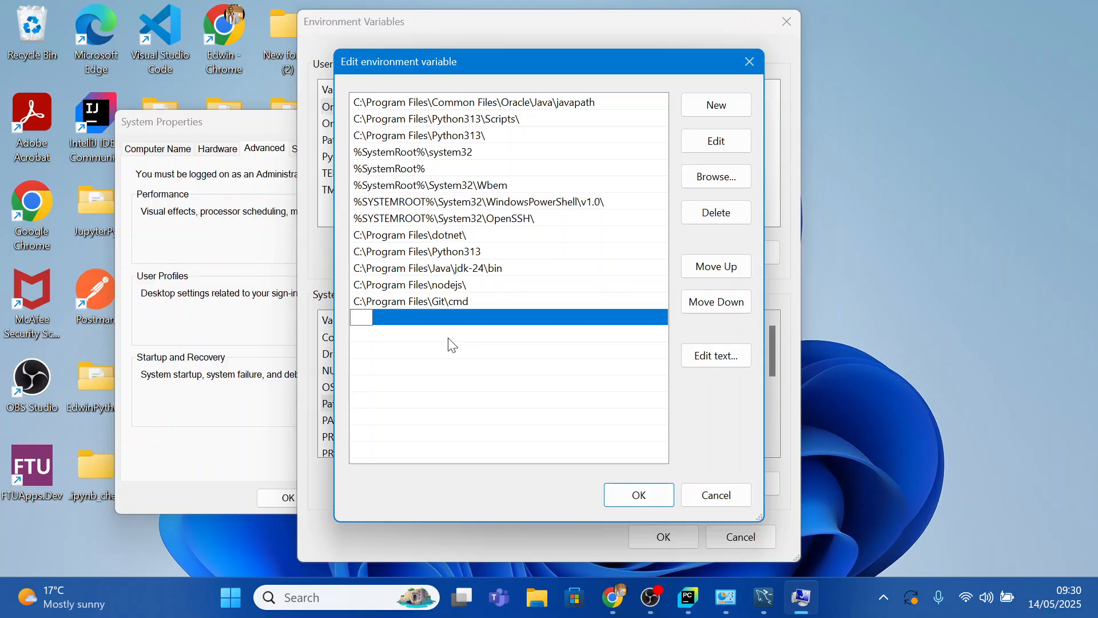
pyautogui.hotkey('ctrl', 'v')
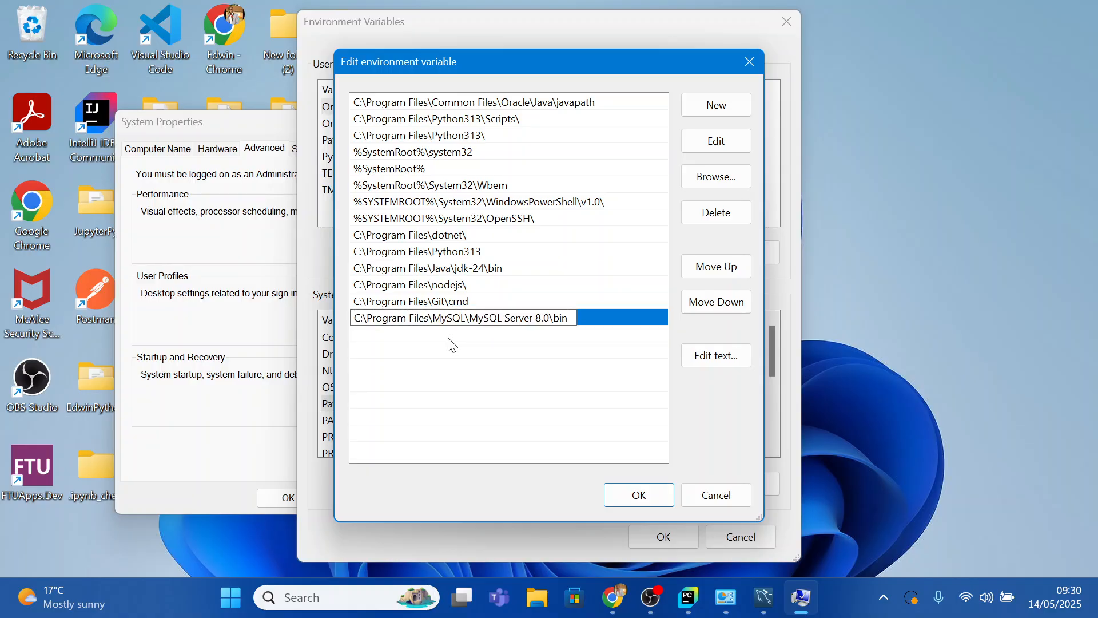
pyautogui.click(629, 495)
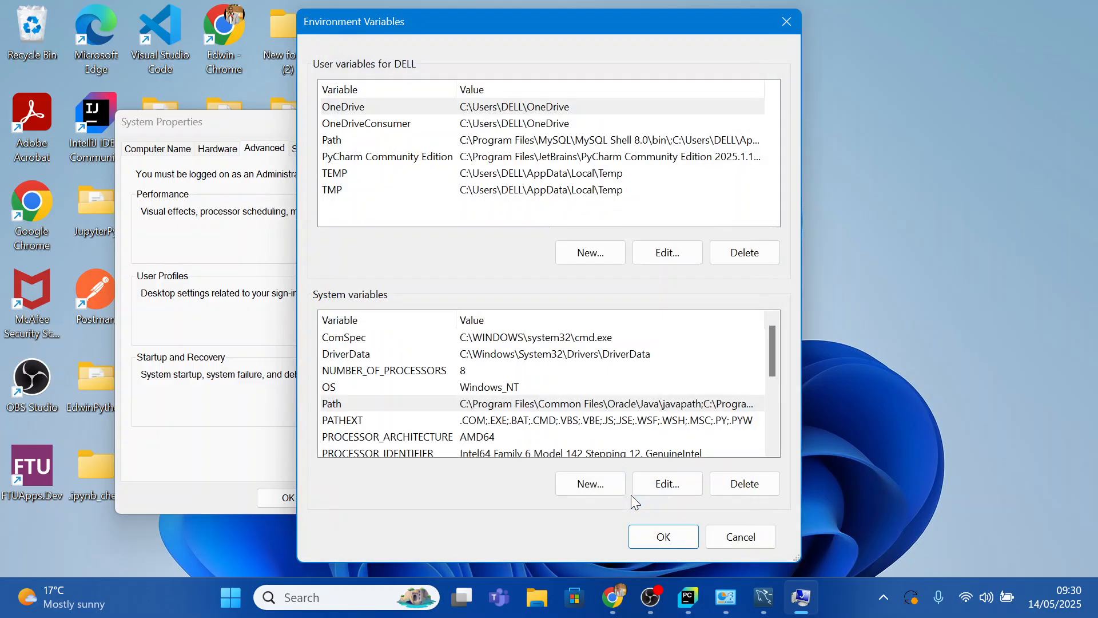
pyautogui.click(663, 538)
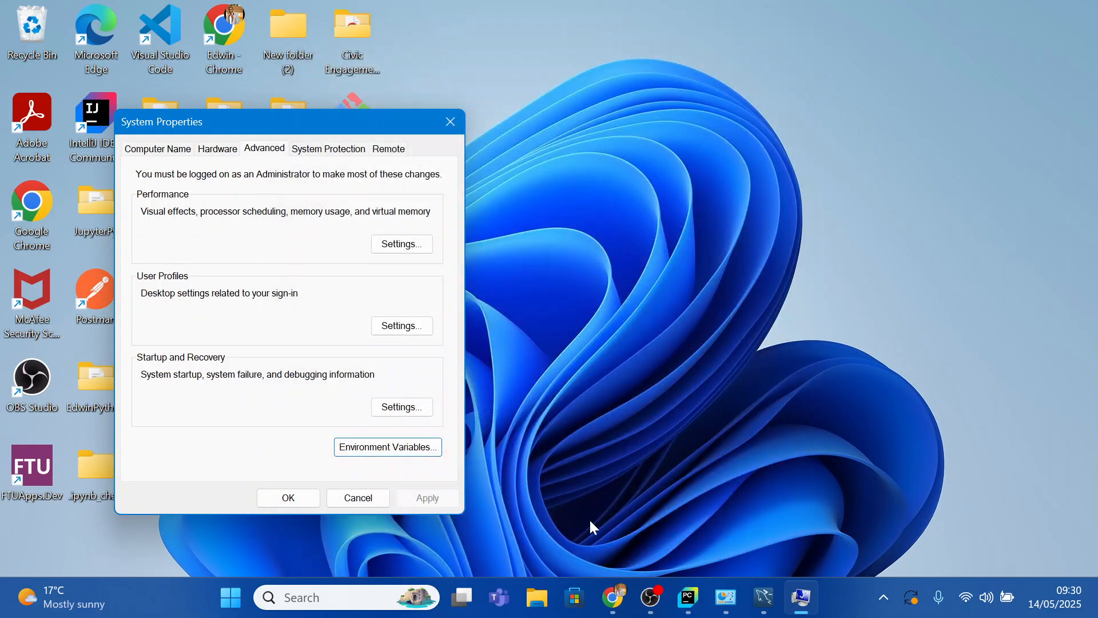
pyautogui.click(287, 498)
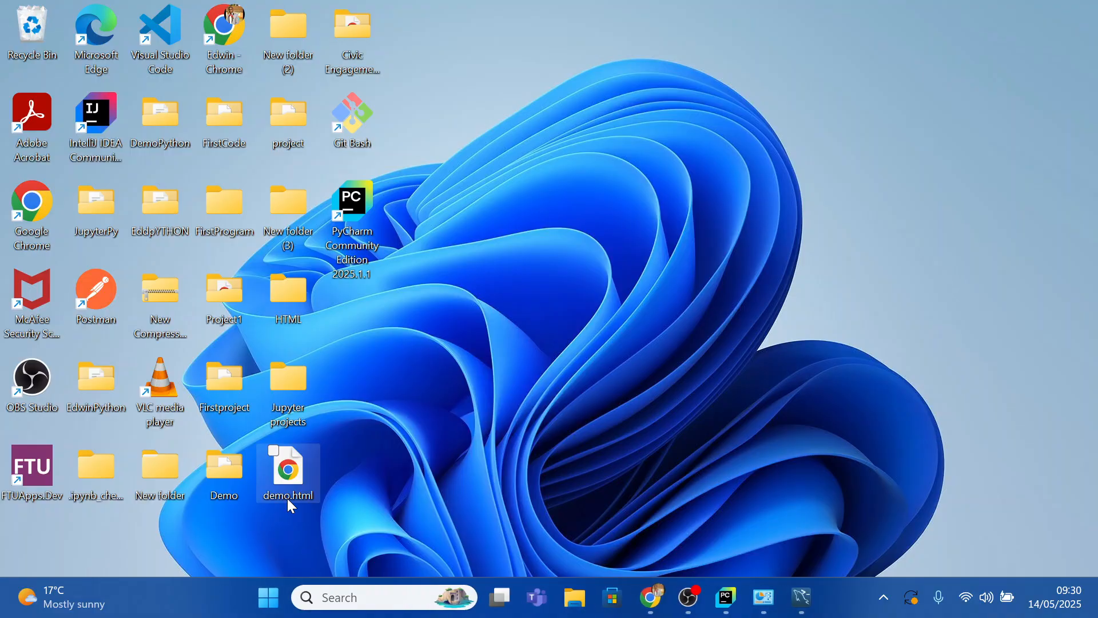
# Open Command Prompt and check the installed MySQL version with the command mysql --version.
pyautogui.click(361, 600)
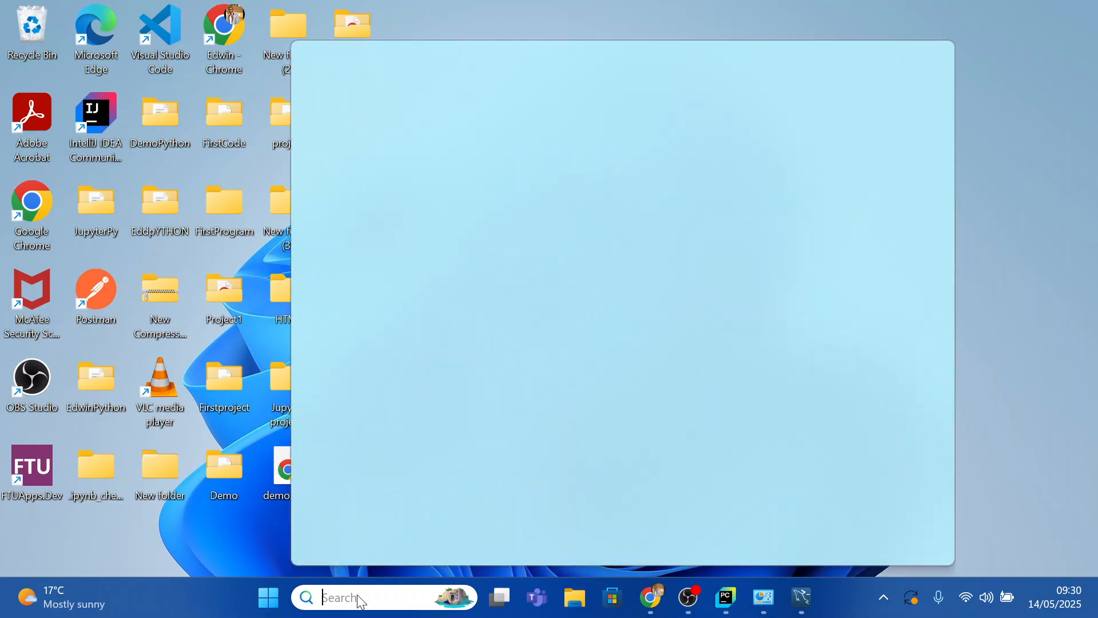
pyautogui.write('cmd')
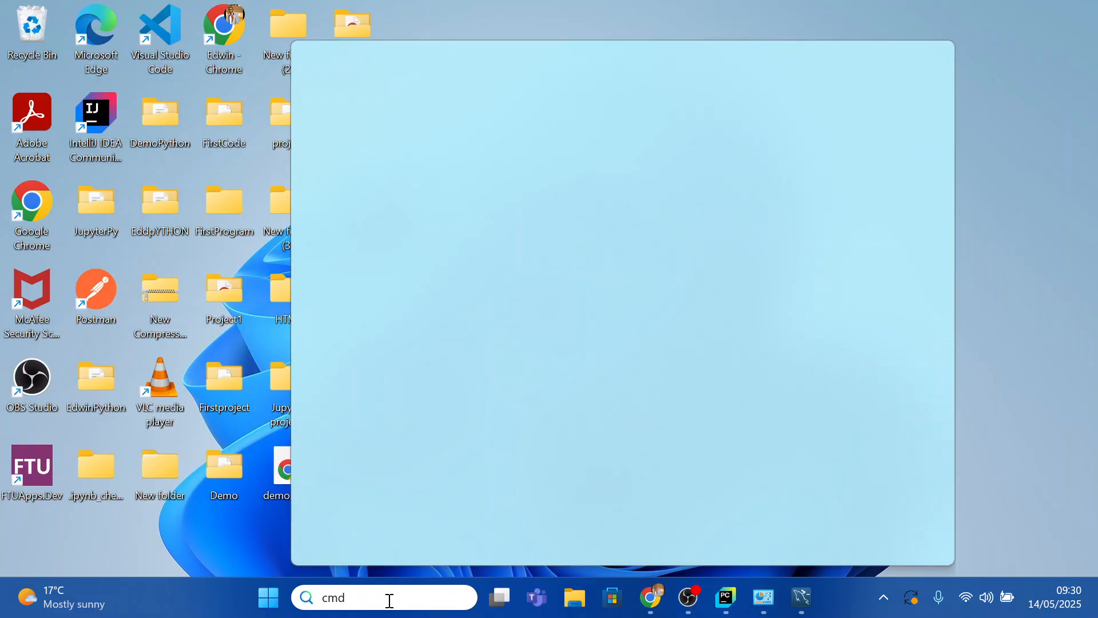
pyautogui.click(832, 610)
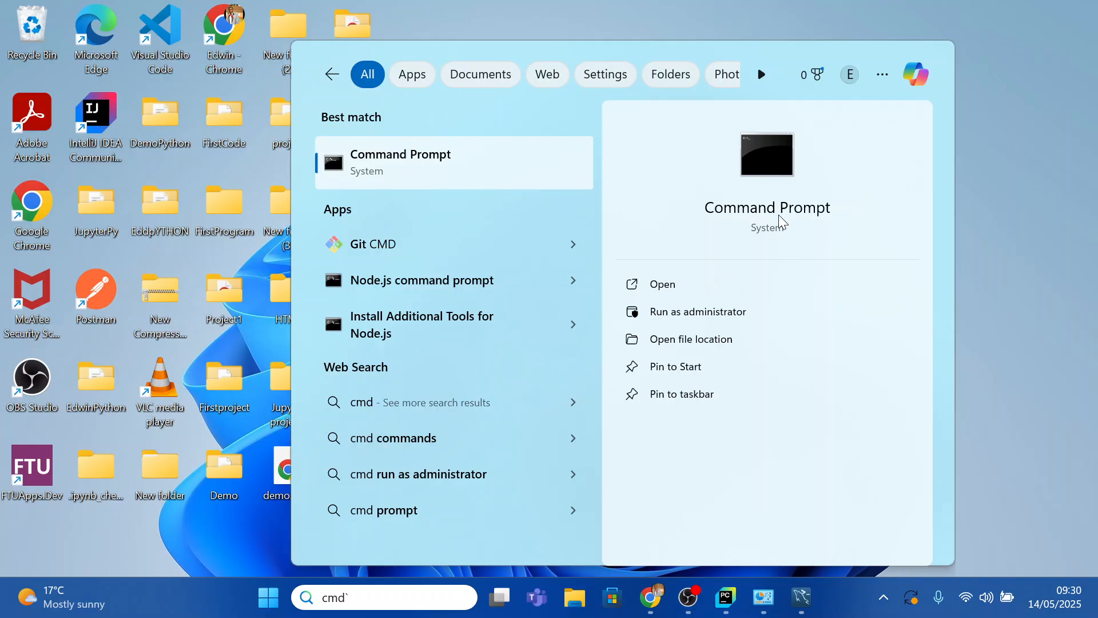
pyautogui.click(653, 289)
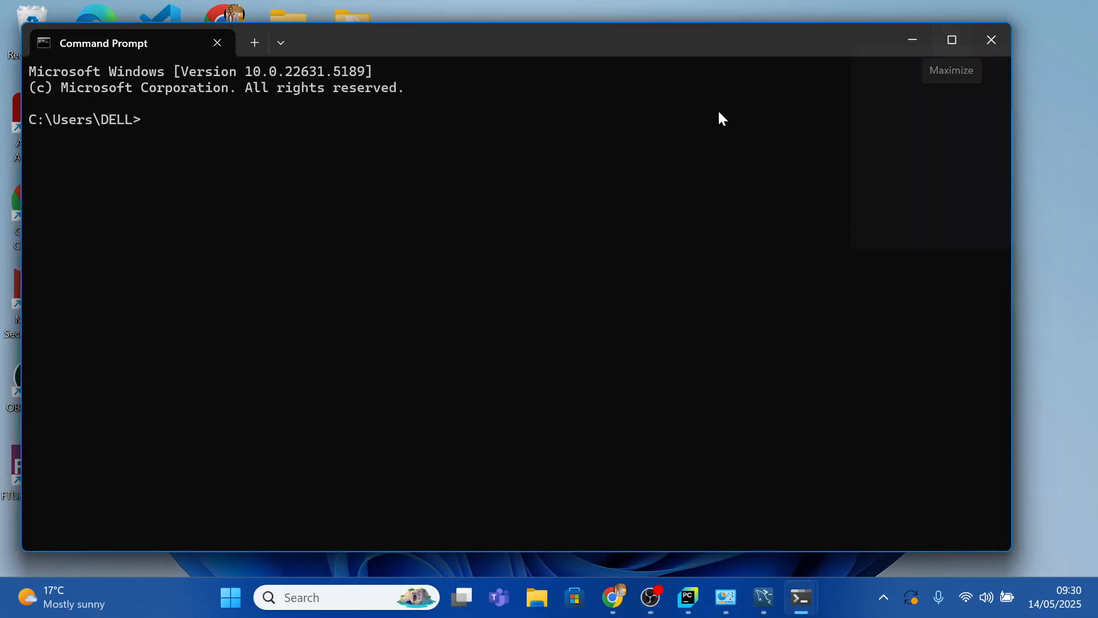
pyautogui.write('mysql')
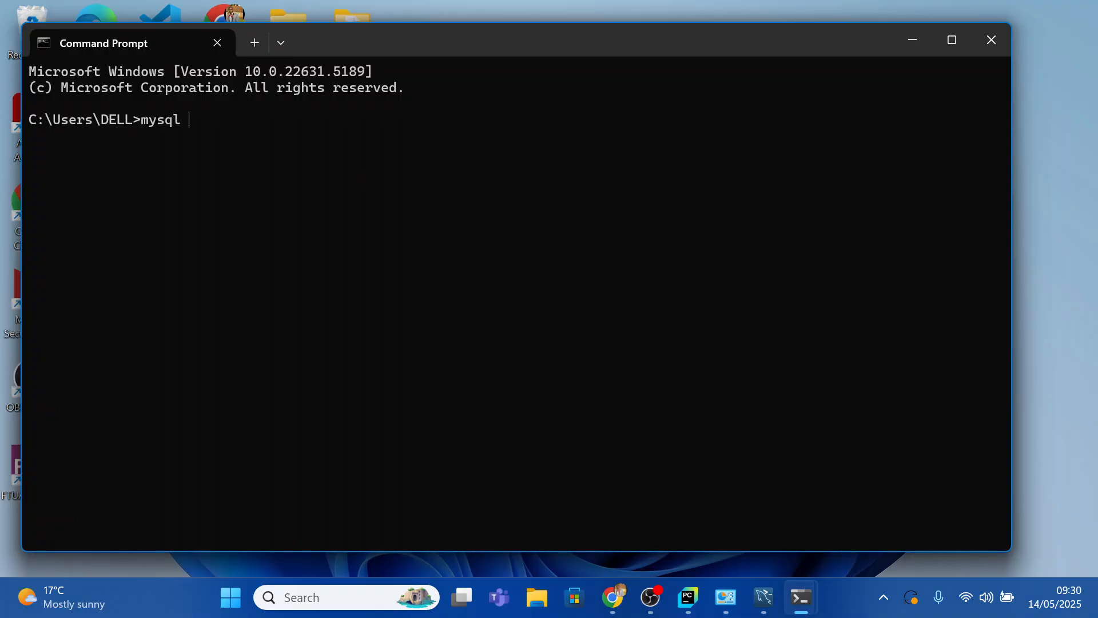
pyautogui.write(' --version')
pyautogui.press('Return')
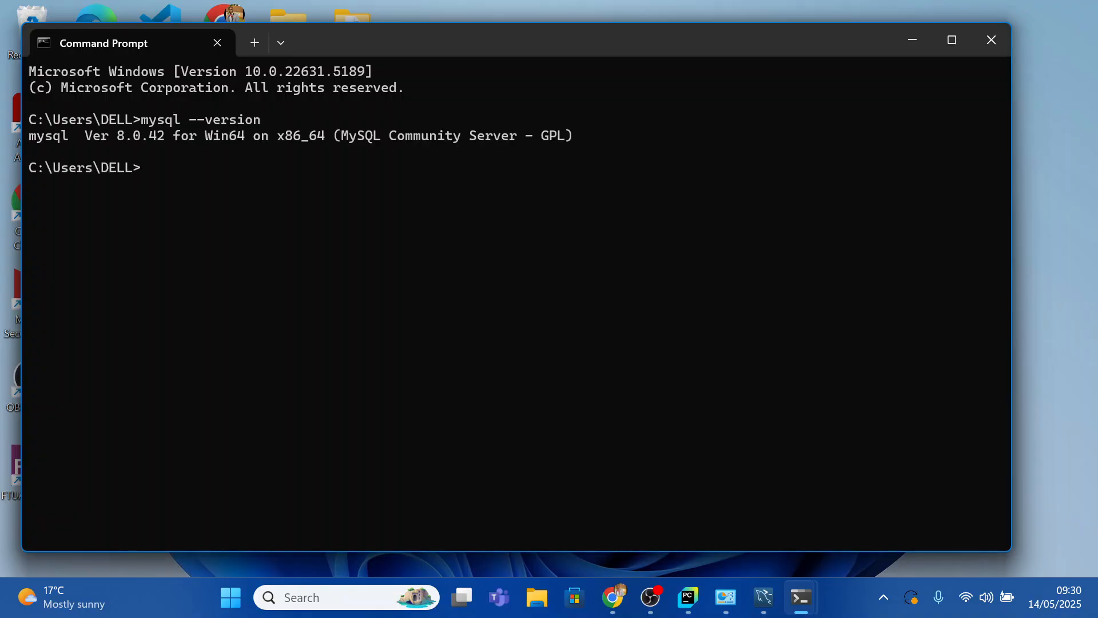